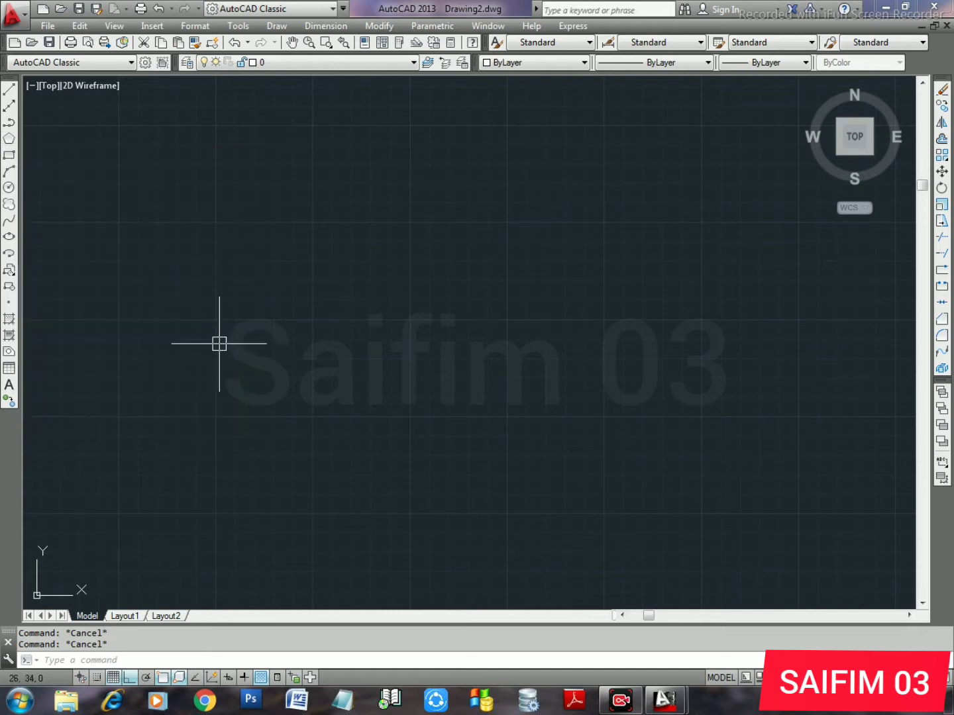
type("POL")
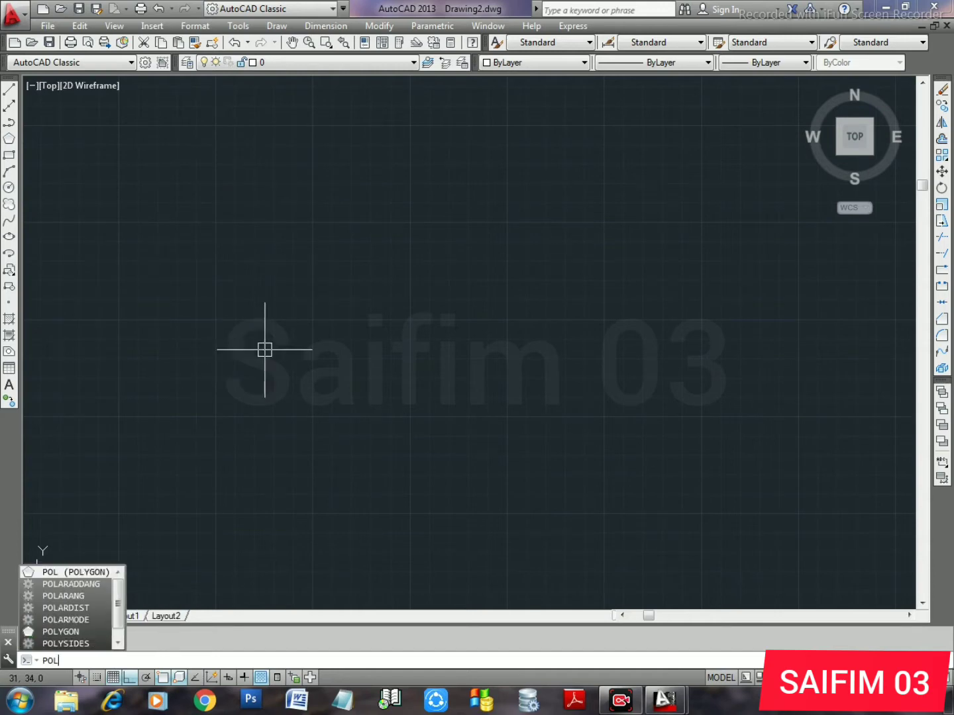
key("Return")
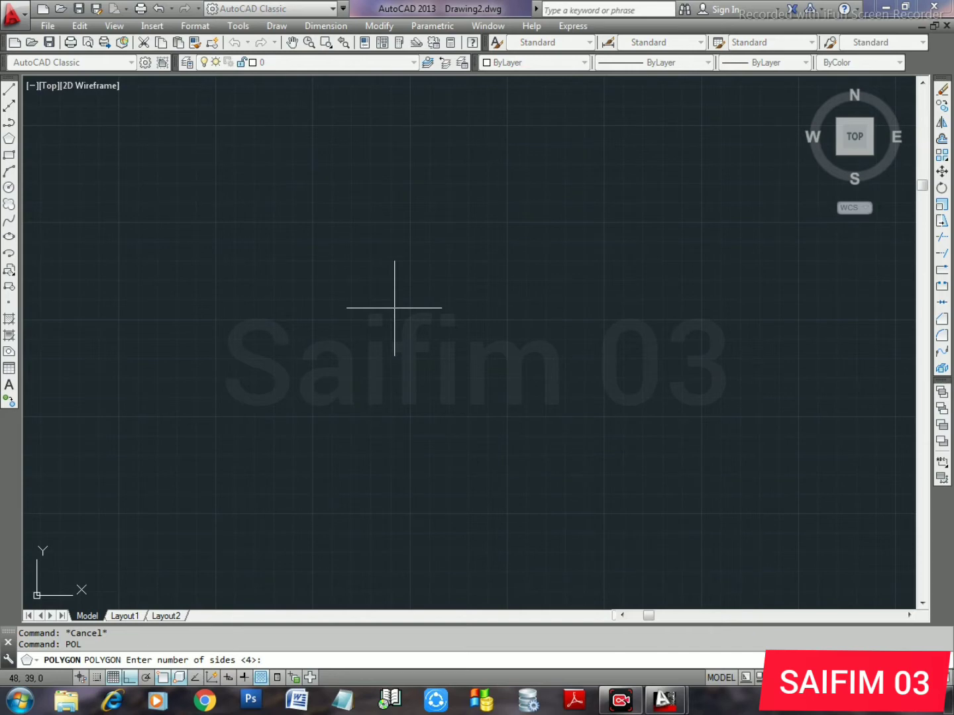
type("3")
key("Return")
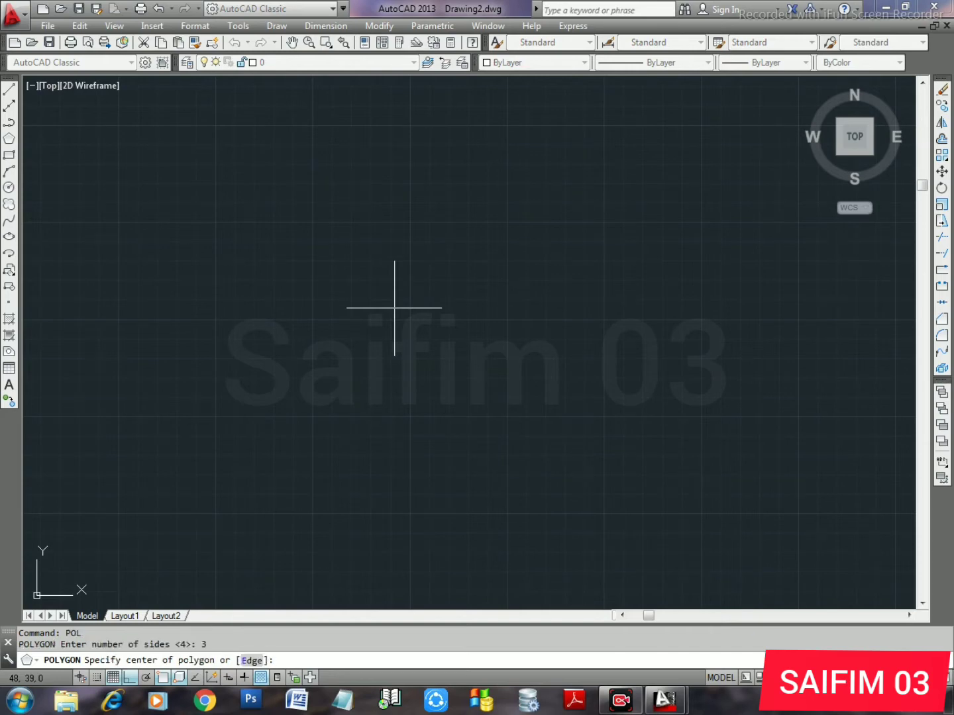
left_click(176, 268)
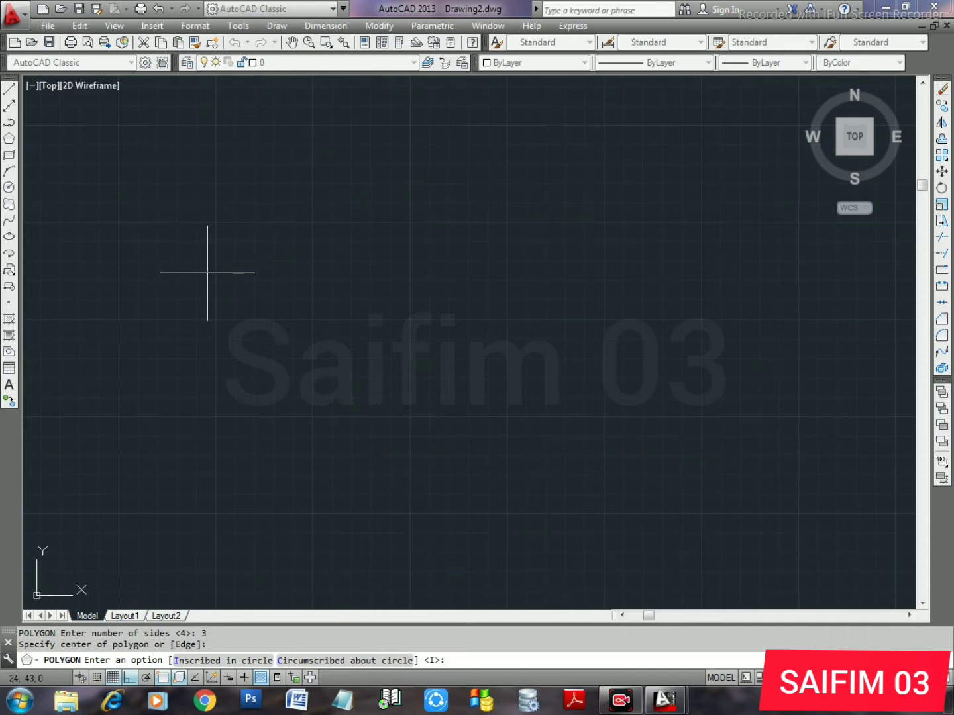
key("Escape")
- Draw a circle by centre and radius in the upper-left part of the empty drawing
type("c")
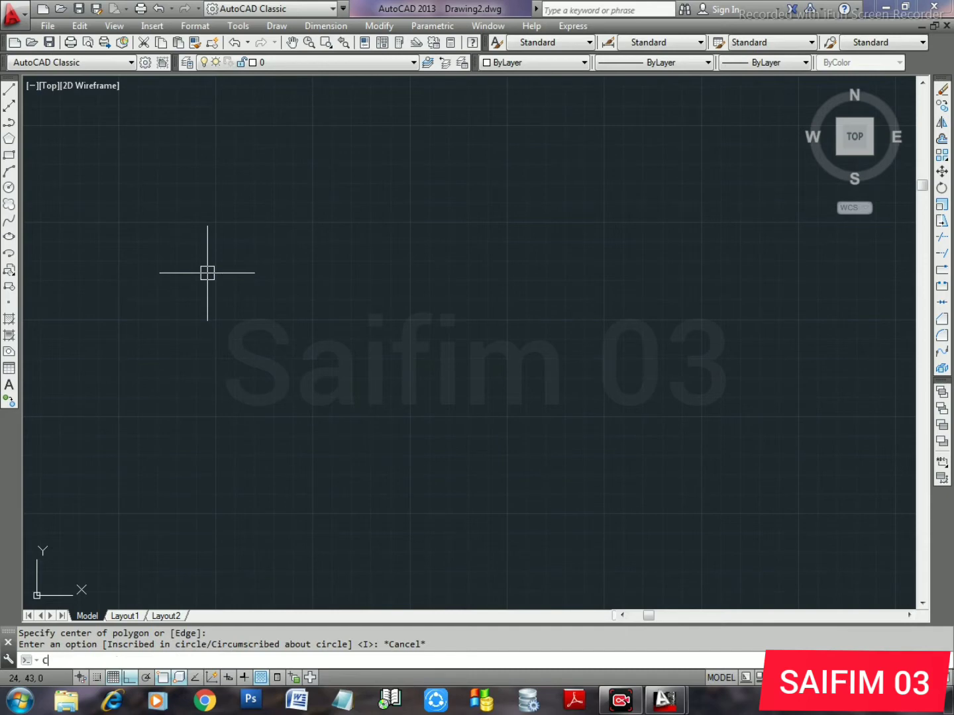
key("Return")
left_click(207, 229)
left_click(264, 298)
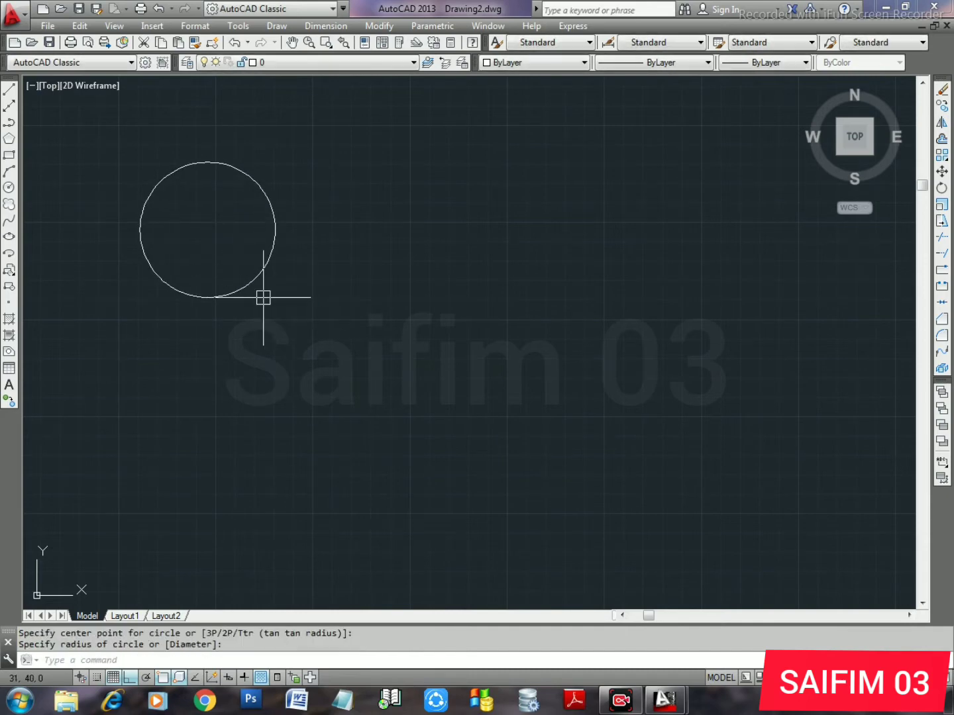
key("Escape")
- Copy the circle from its centre to two spots straight below it and one spot directly to its right
left_click(279, 298)
left_click(220, 235)
type("co")
key("Return")
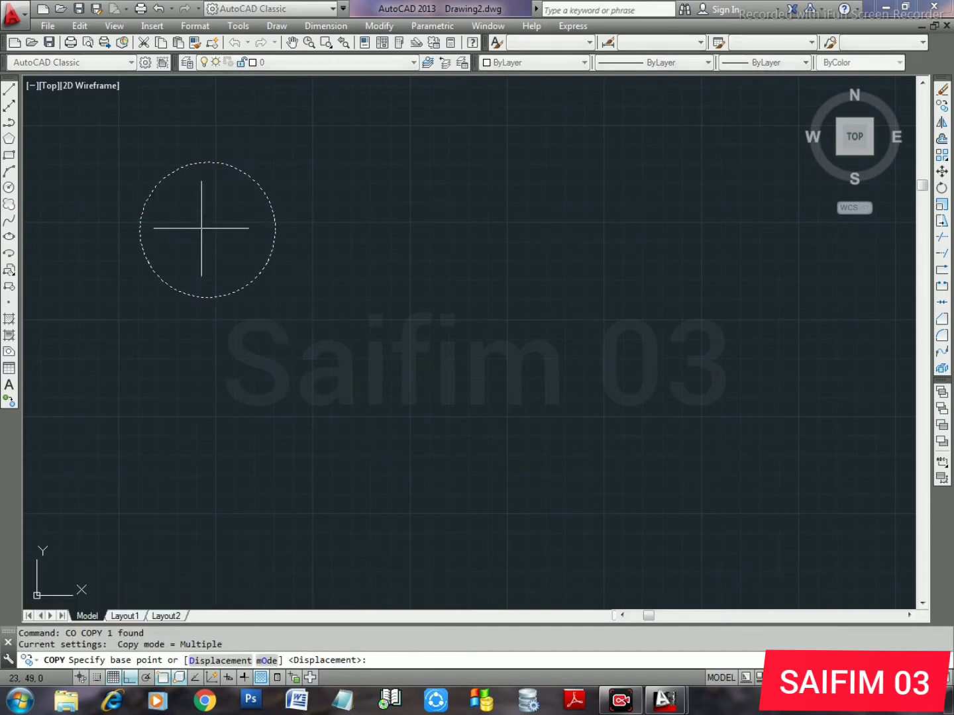
left_click(208, 228)
left_click(207, 387)
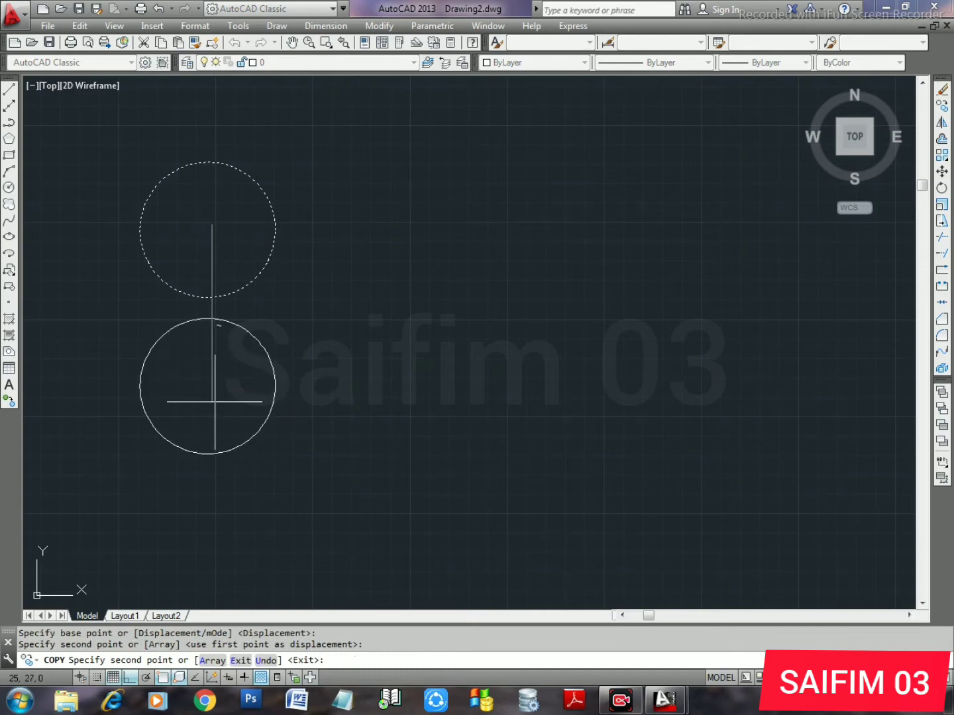
left_click(207, 549)
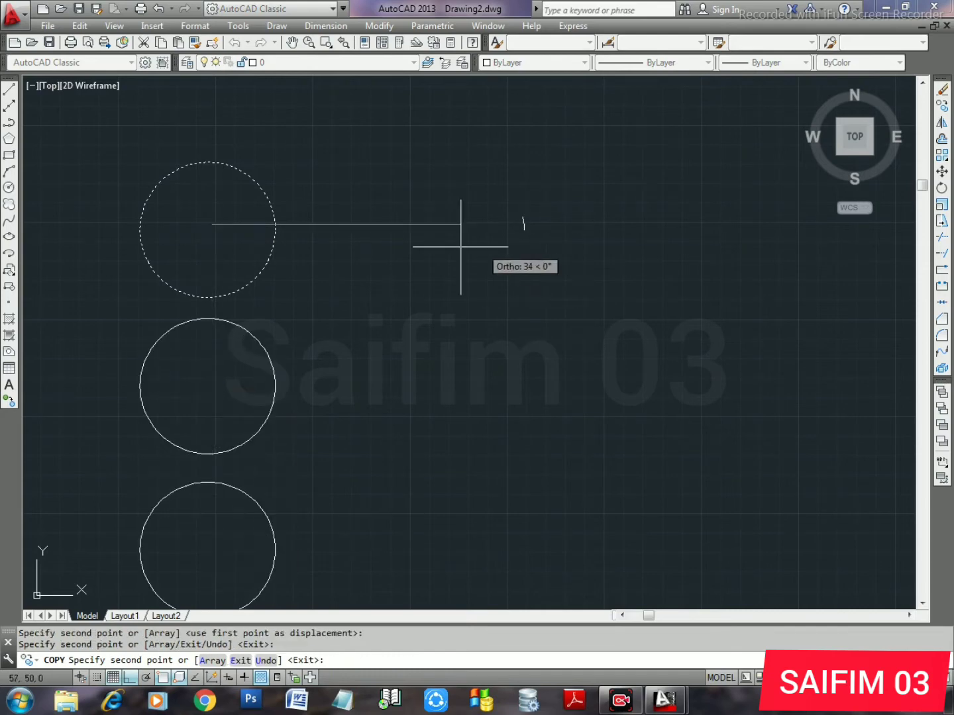
left_click(392, 227)
key("Escape")
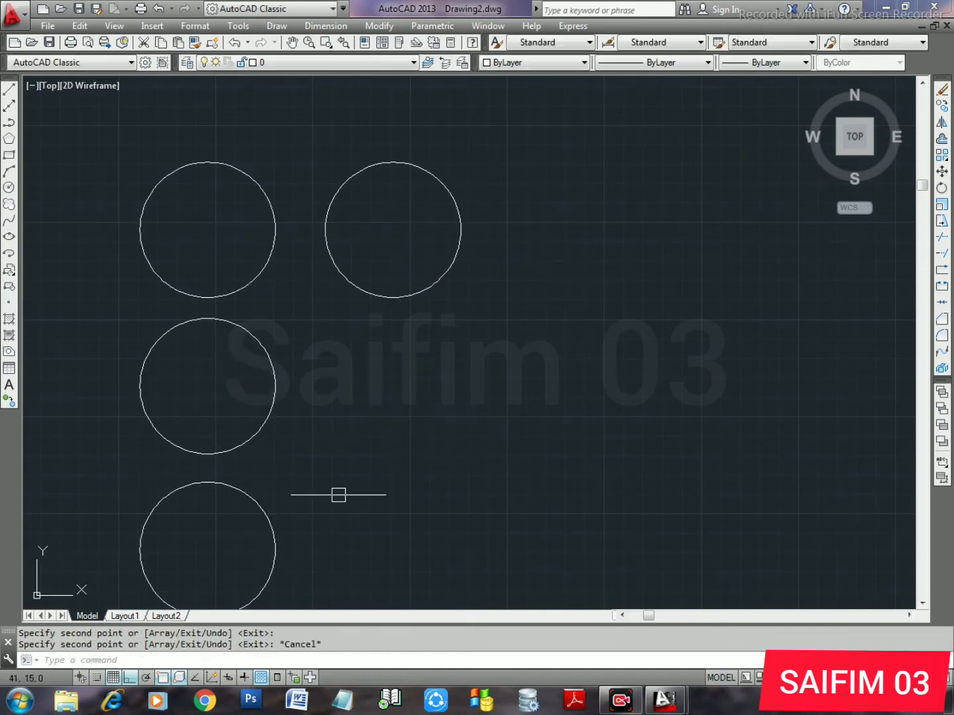
- Copy the two lower circles of the first column horizontally to the right, beneath the second column's top circle
left_click(312, 525)
left_click(198, 402)
type("co")
key("Return")
left_click(195, 436)
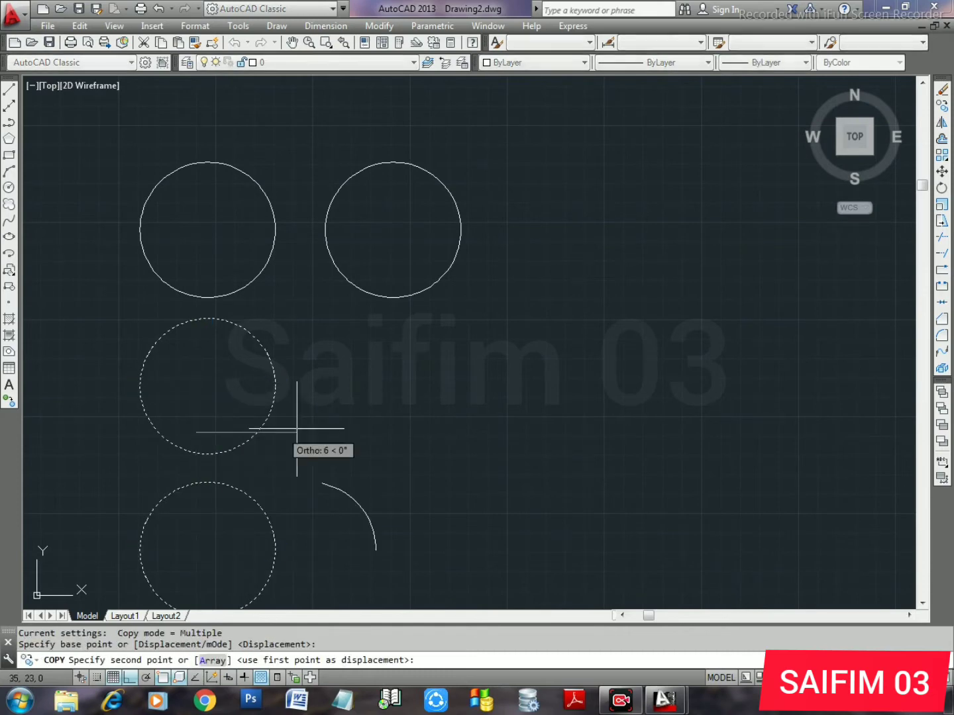
left_click(381, 437)
key("Escape")
- Copy the second column's three circles horizontally to the right to form a third column
left_click(495, 522)
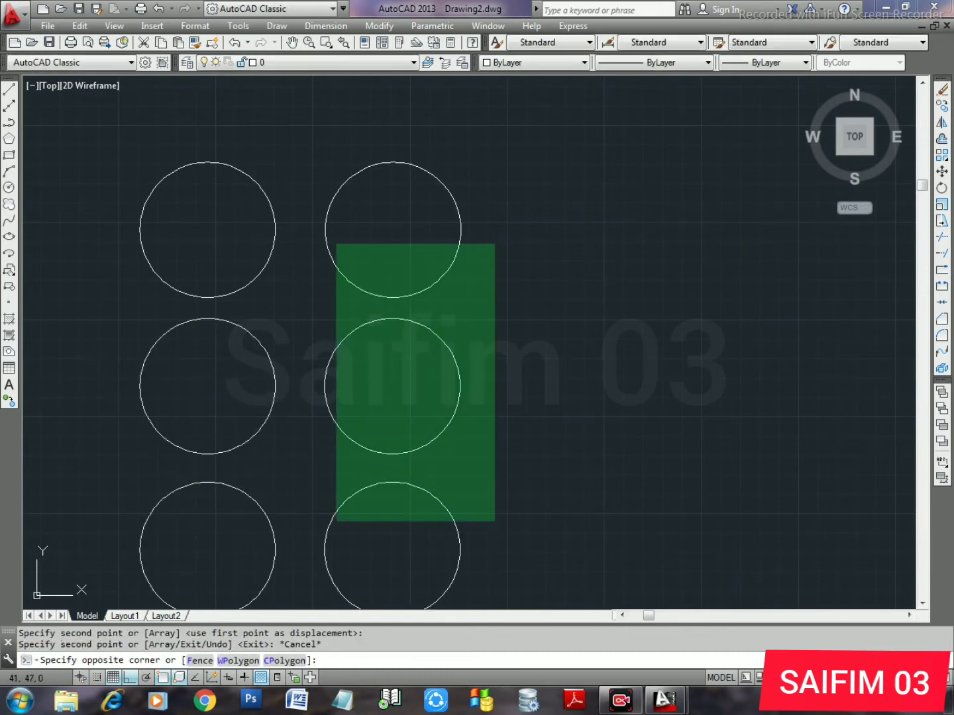
left_click(335, 243)
key("Return")
left_click(376, 228)
left_click(575, 231)
key("Escape")
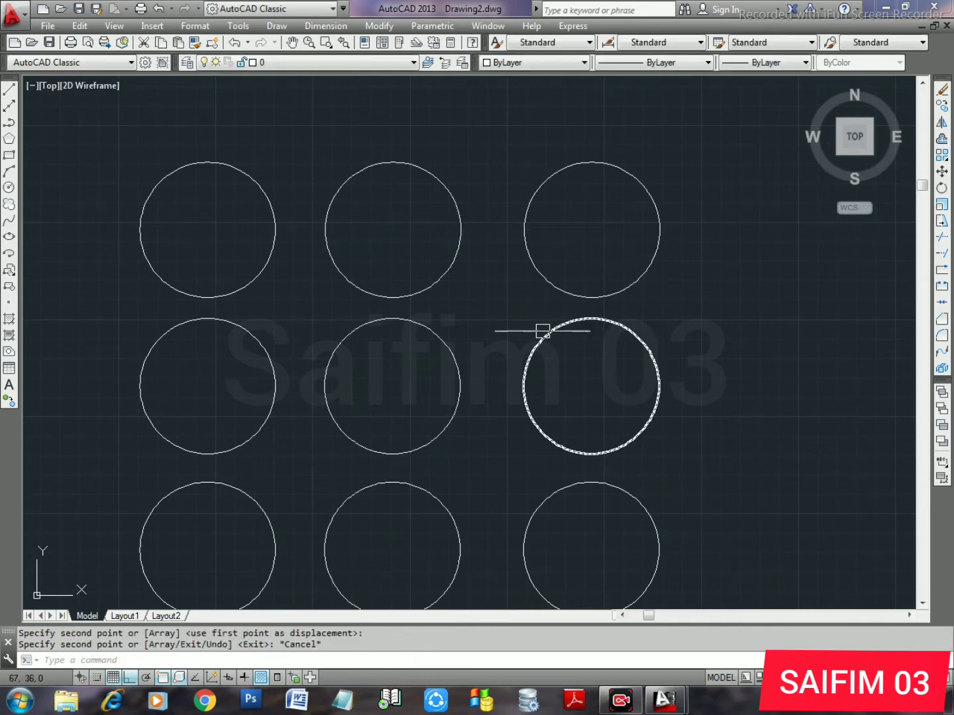
- Draw a 3-sided polygon inscribed in the first column's top circle, with its vertex on the circle's top quadrant
middle_click_drag(543, 329, 545, 313)
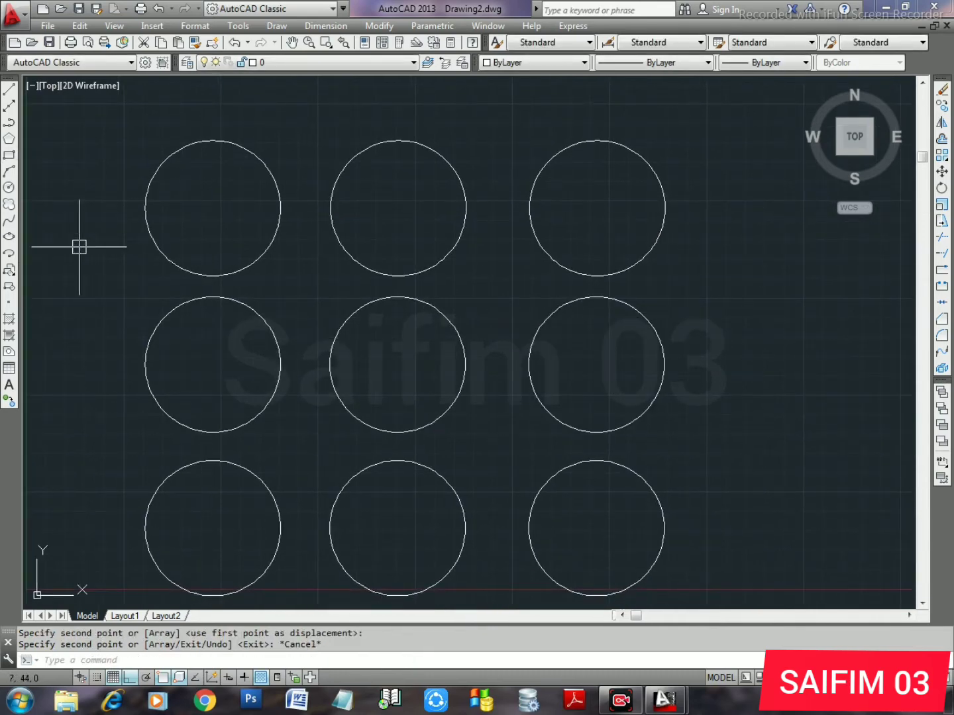
type("PL")
key("Escape")
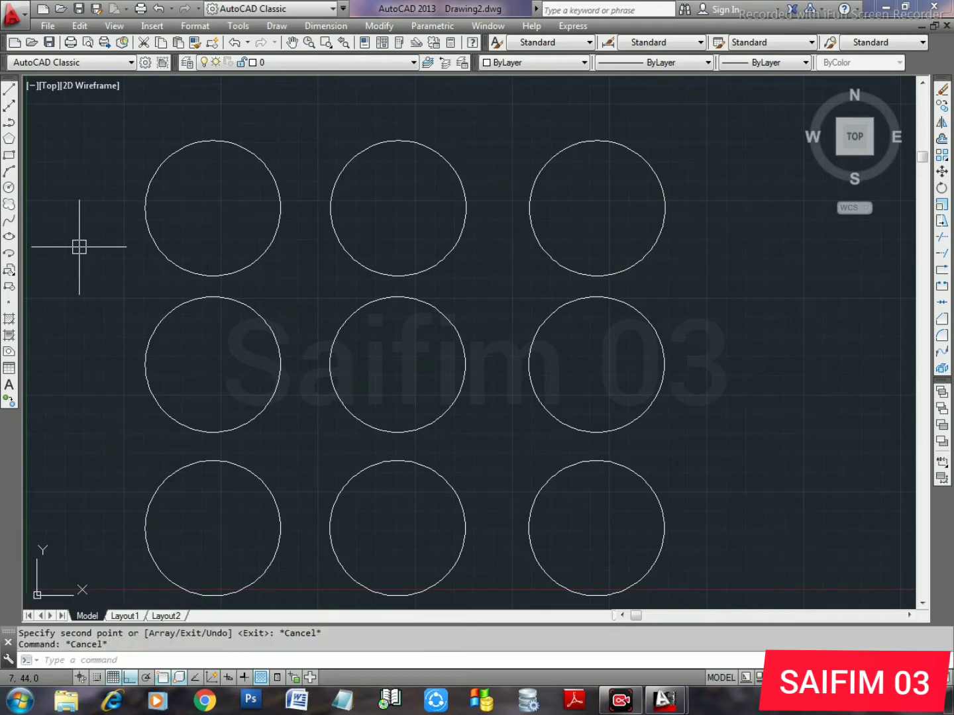
type("POL")
key("Return")
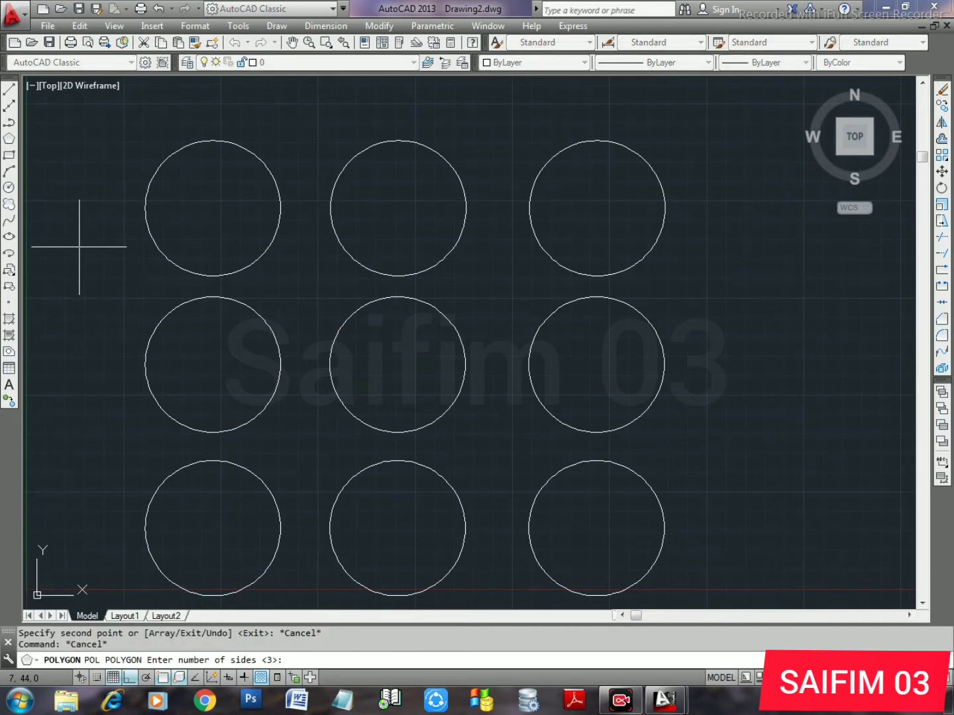
type("3")
key("Return")
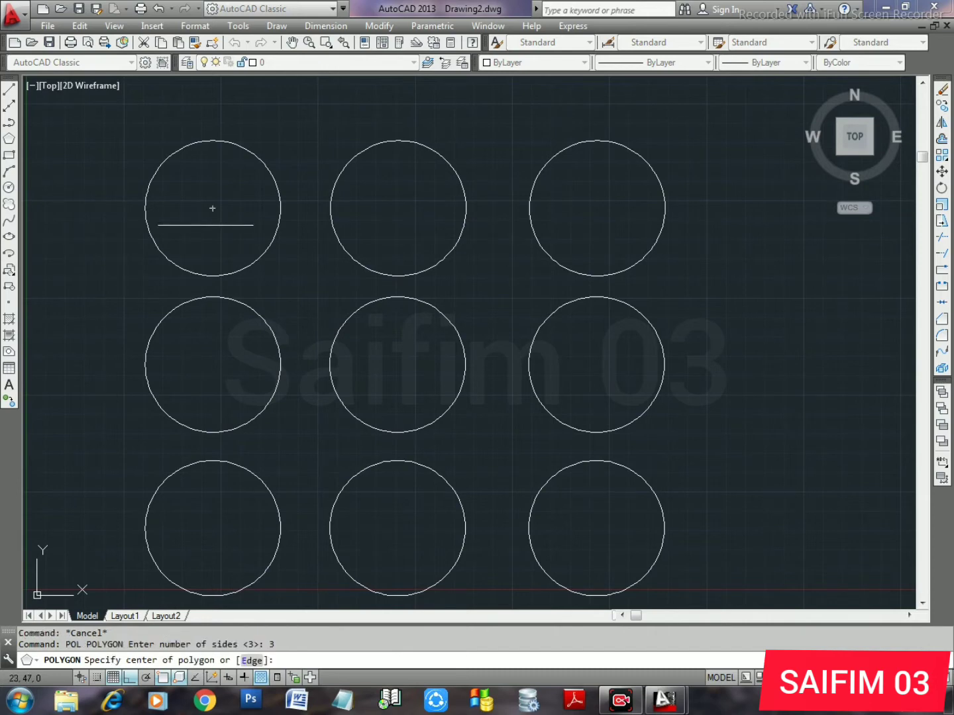
left_click(213, 207)
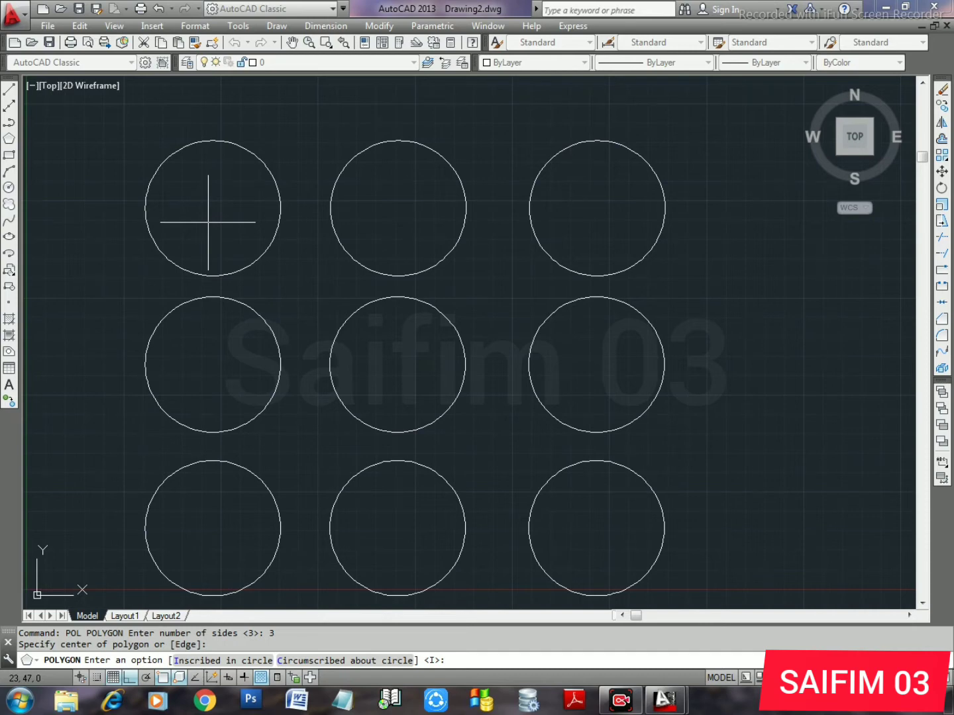
type("I")
key("Return")
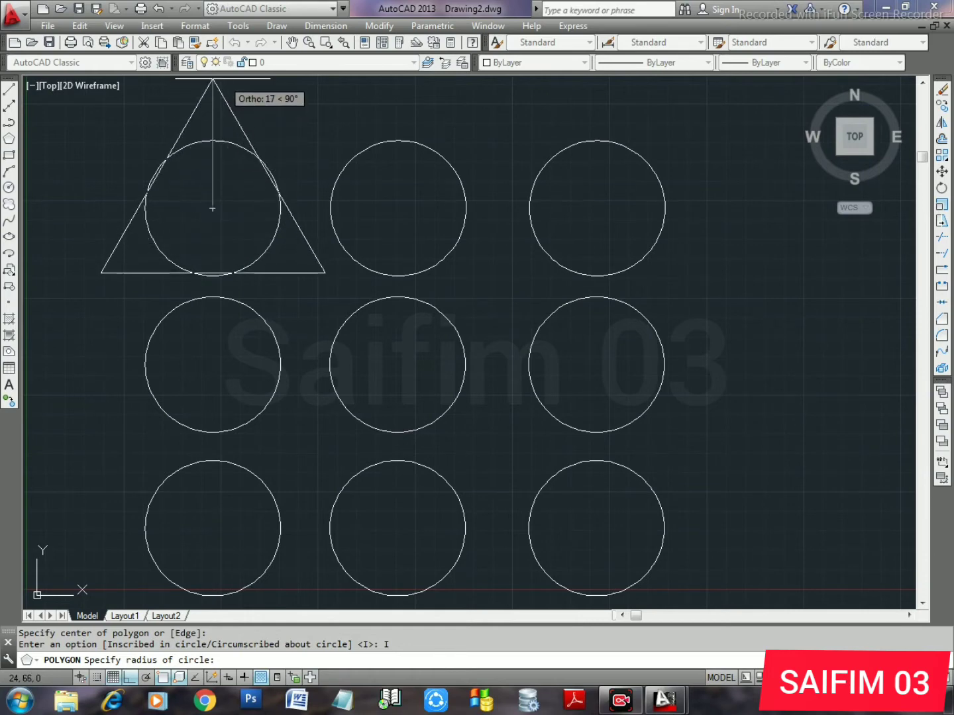
left_click(212, 141)
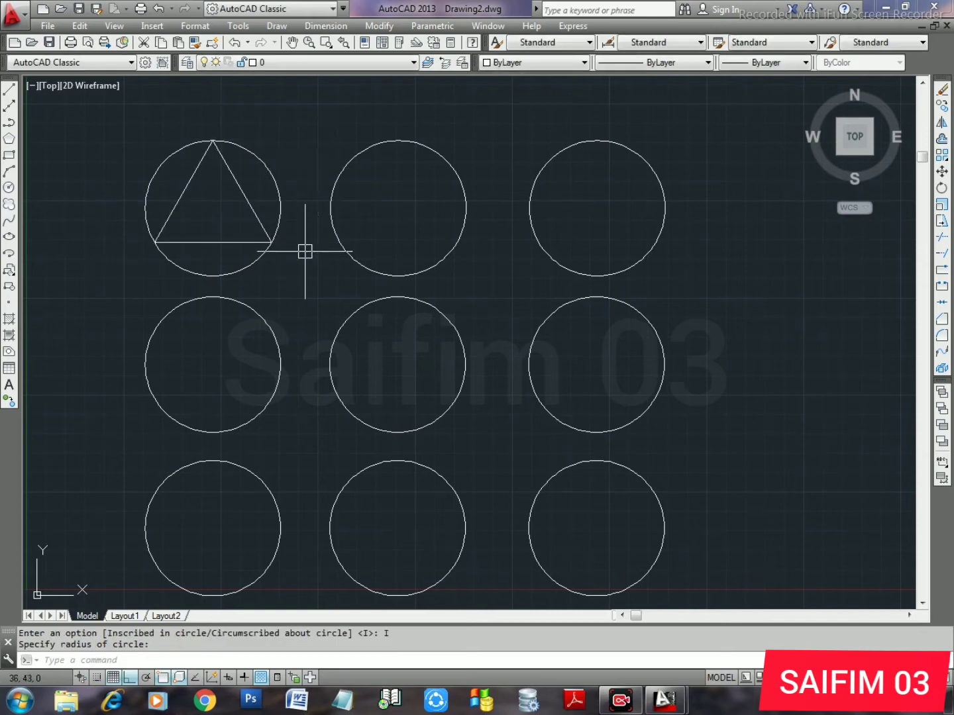
- Draw a 4-sided polygon inscribed in the first column's middle circle, with a vertex on the circle's right quadrant
type("POL")
key("Return")
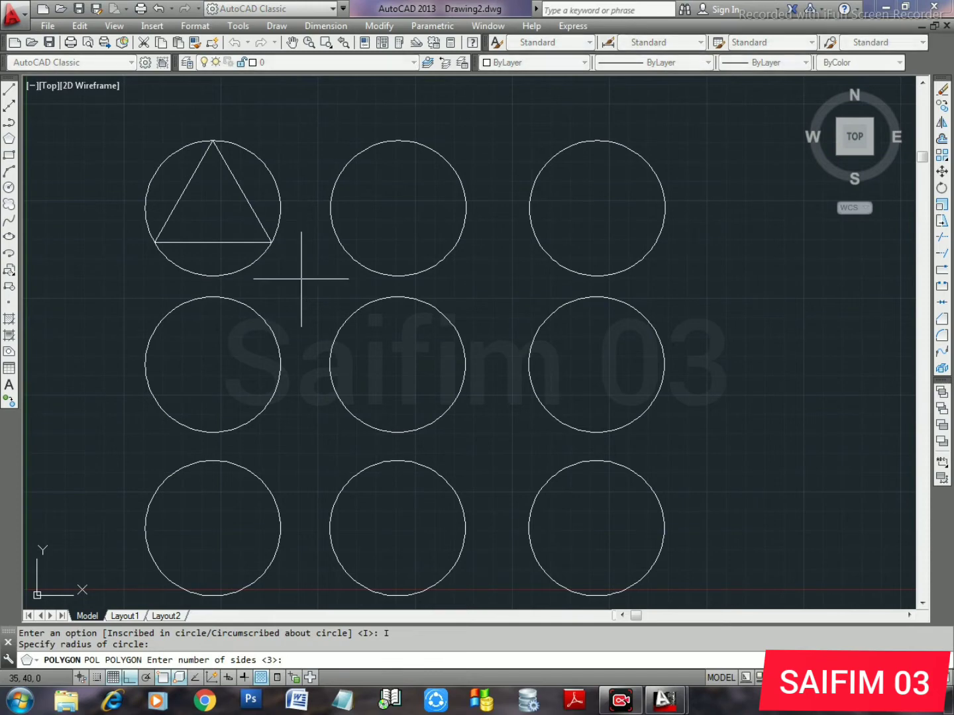
type("4")
key("Return")
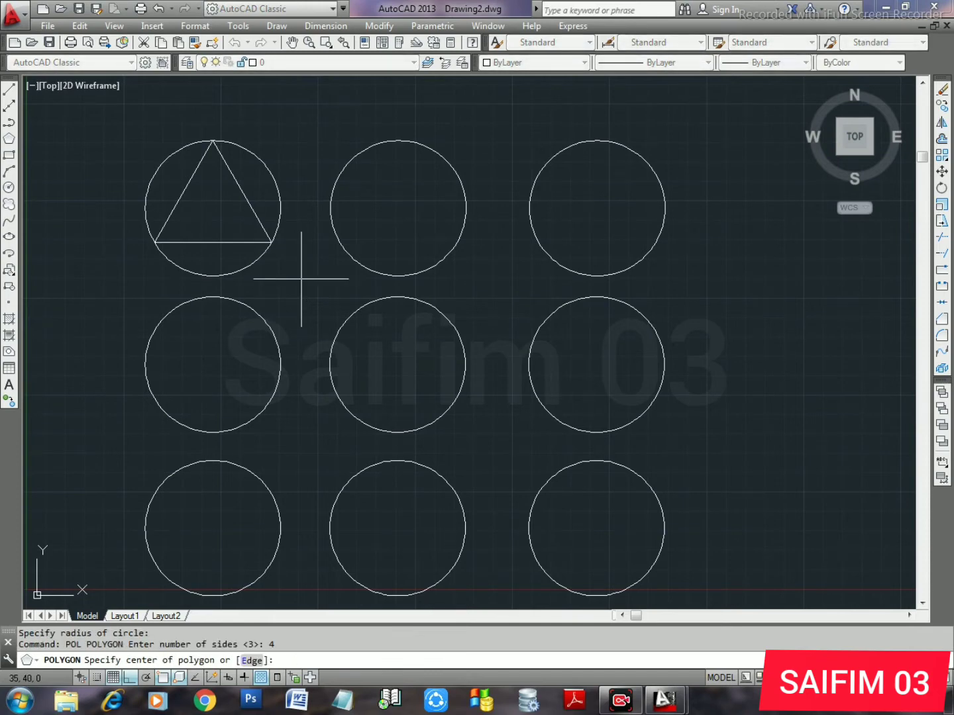
left_click(213, 364)
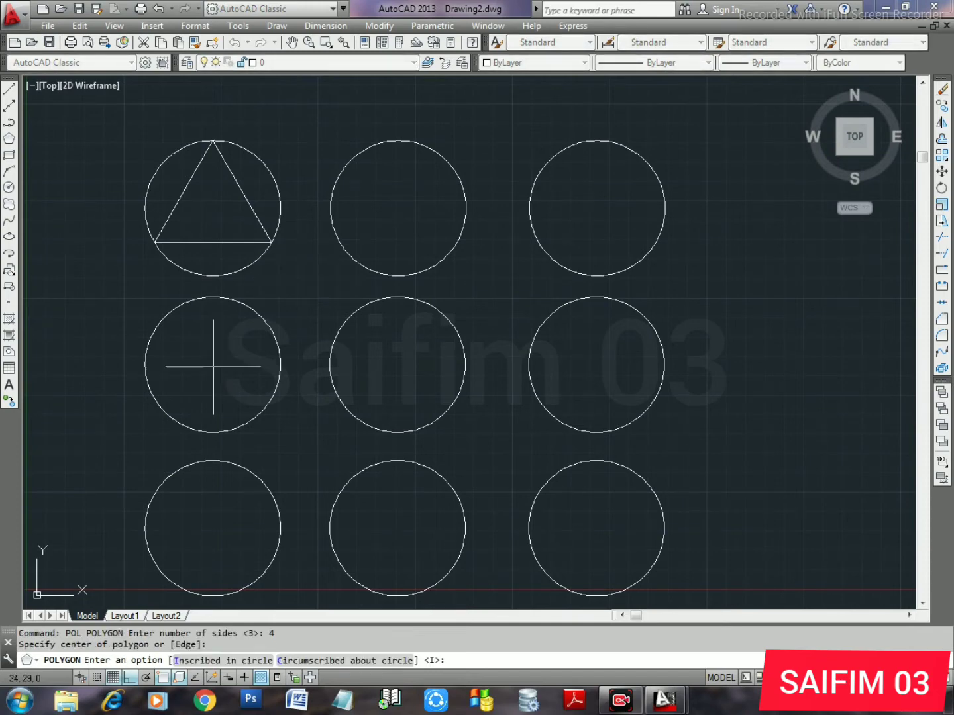
type("I")
key("Return")
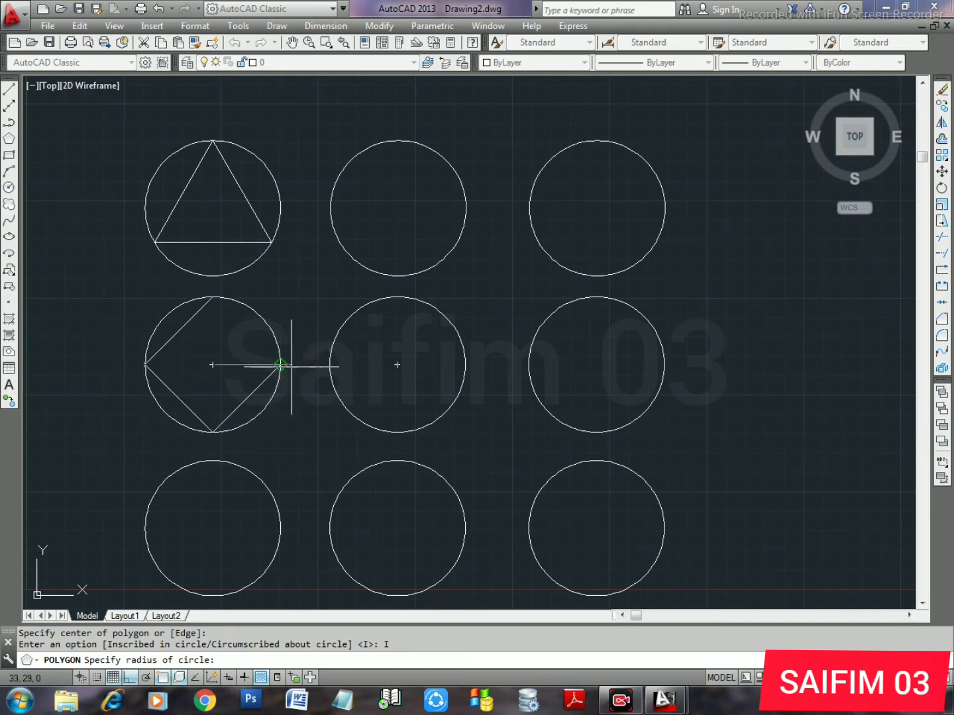
left_click(281, 364)
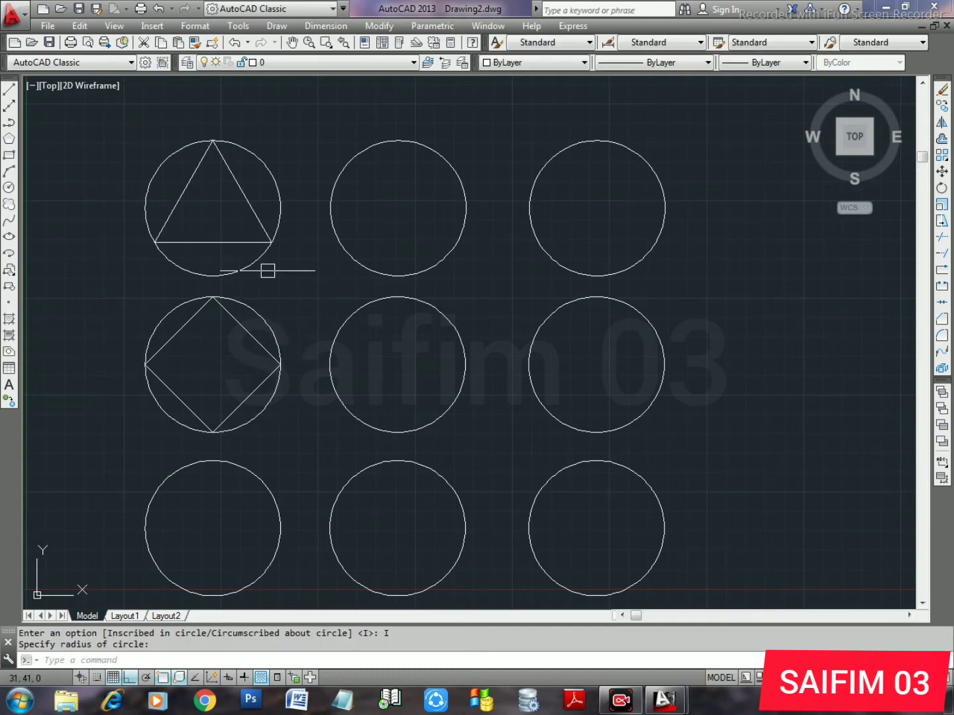
- Draw a 5-sided polygon inscribed in the first column's bottom circle, with a vertex on the circle's top quadrant
key("Return")
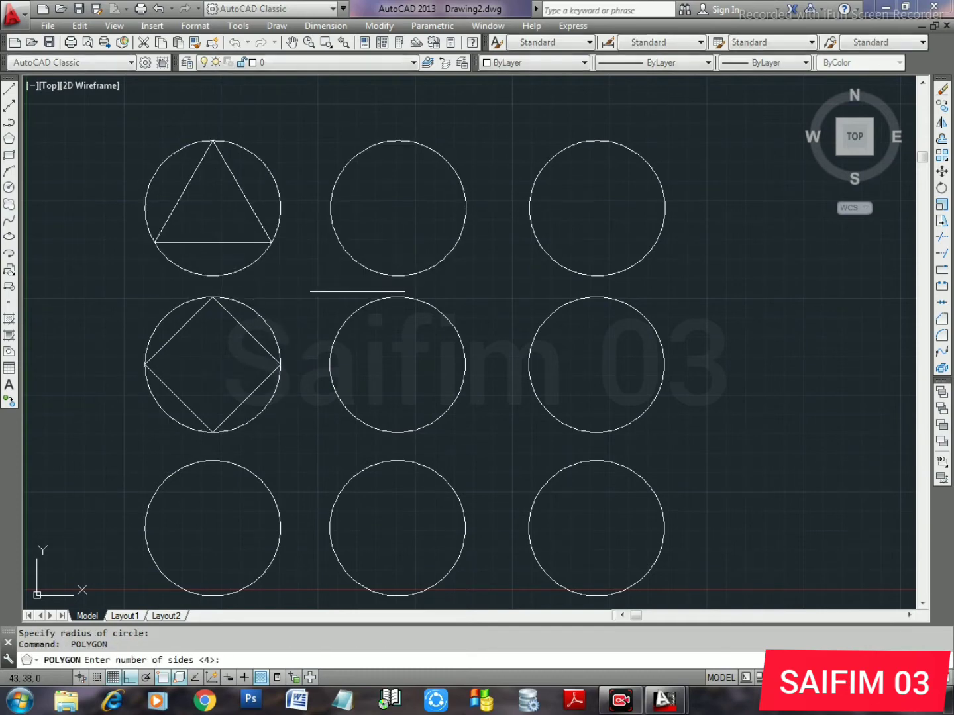
type("5")
key("Return")
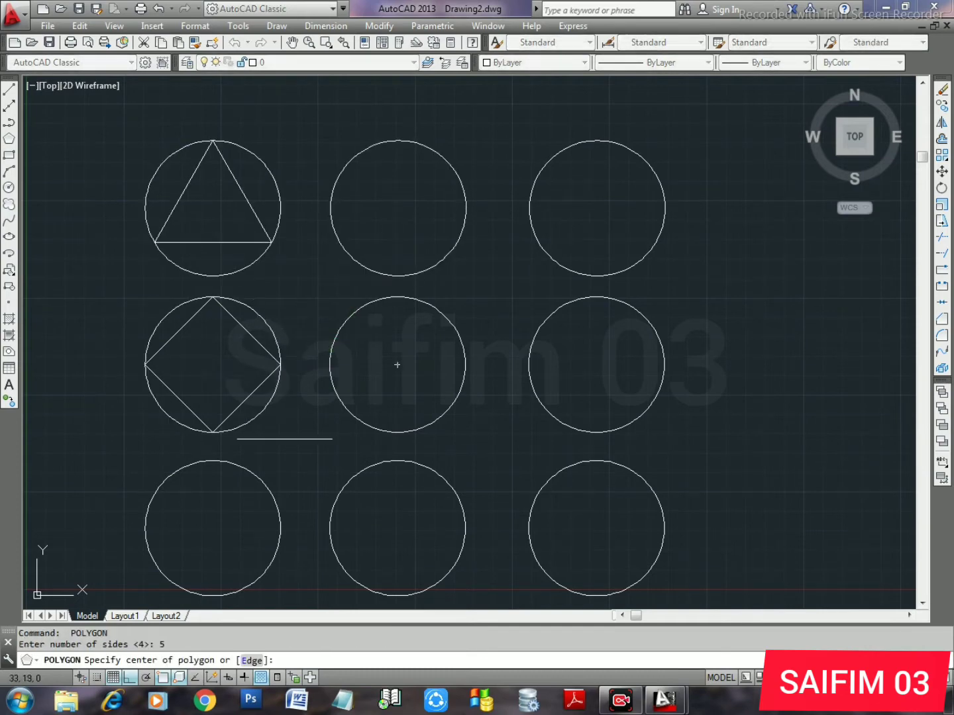
left_click(212, 528)
type("i")
key("Return")
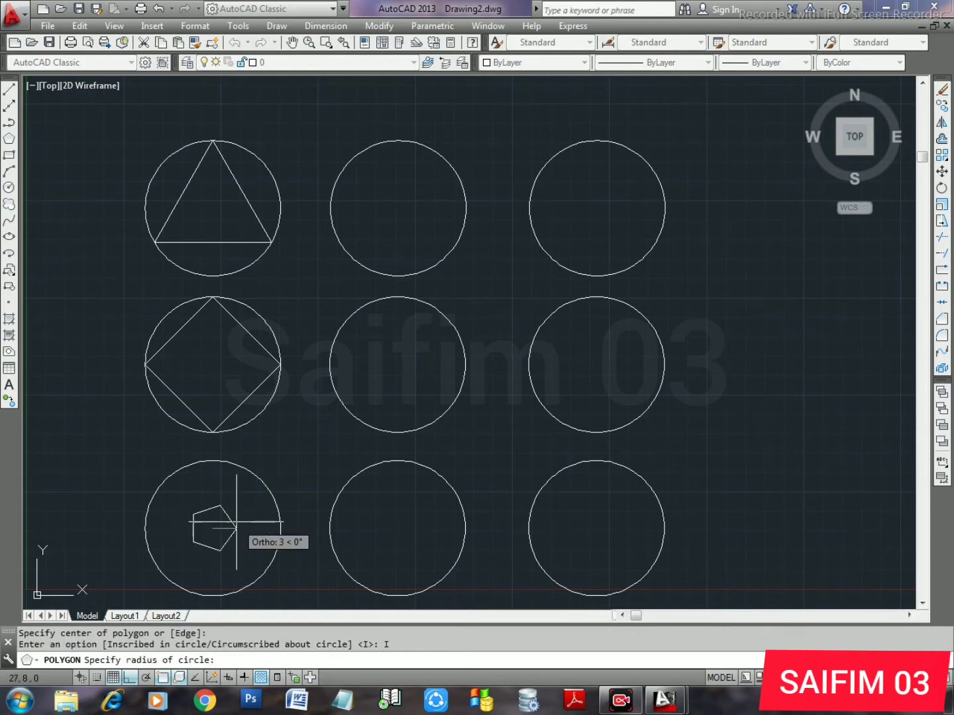
left_click(212, 459)
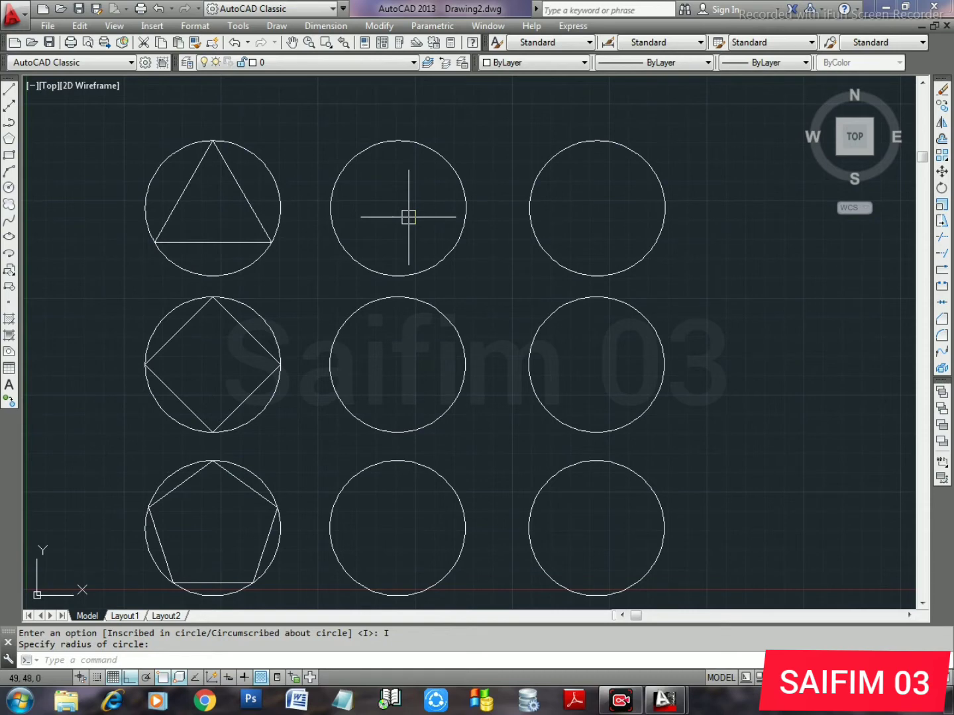
- Draw a 3-sided polygon circumscribed about the second column's top circle, with its base touching the circle's bottom quadrant
type("pol")
key("Return")
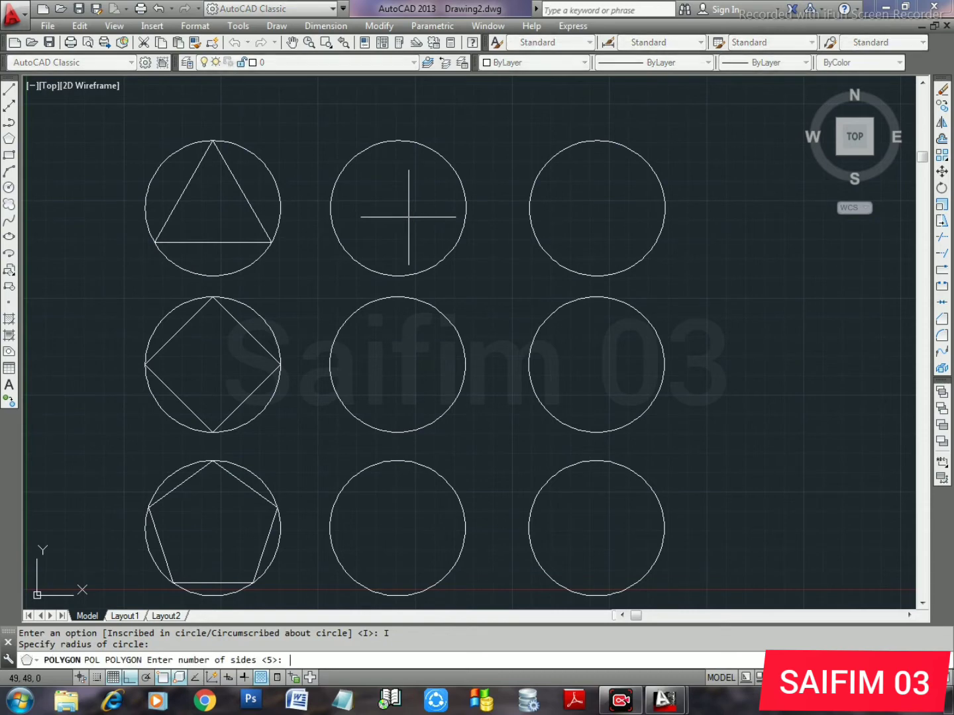
type("3")
key("Return")
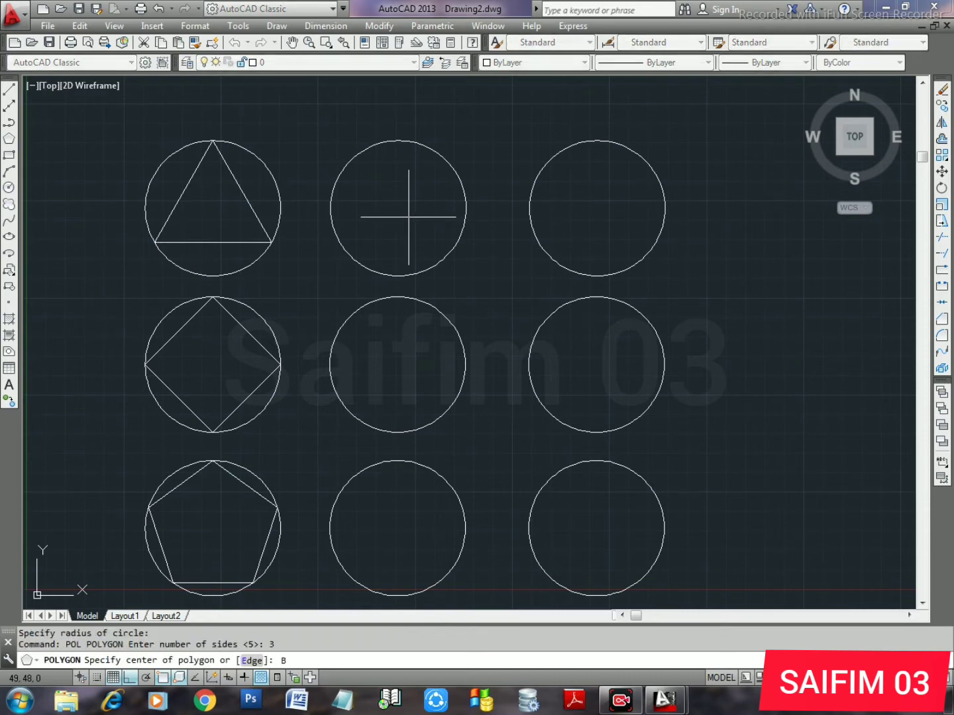
key("BackSpace")
left_click(398, 208)
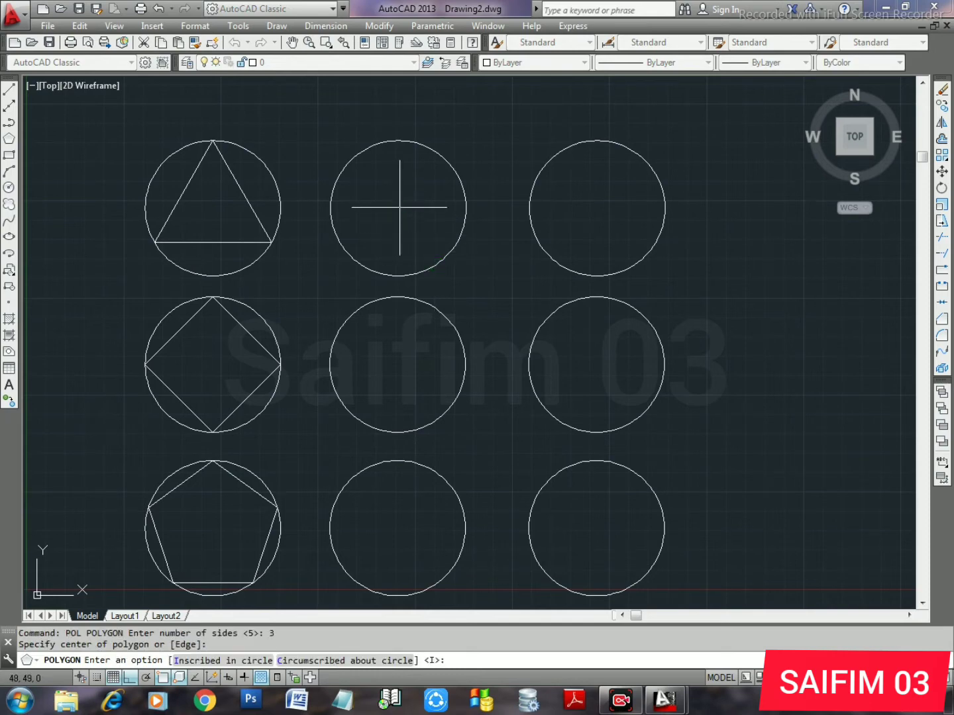
type("C")
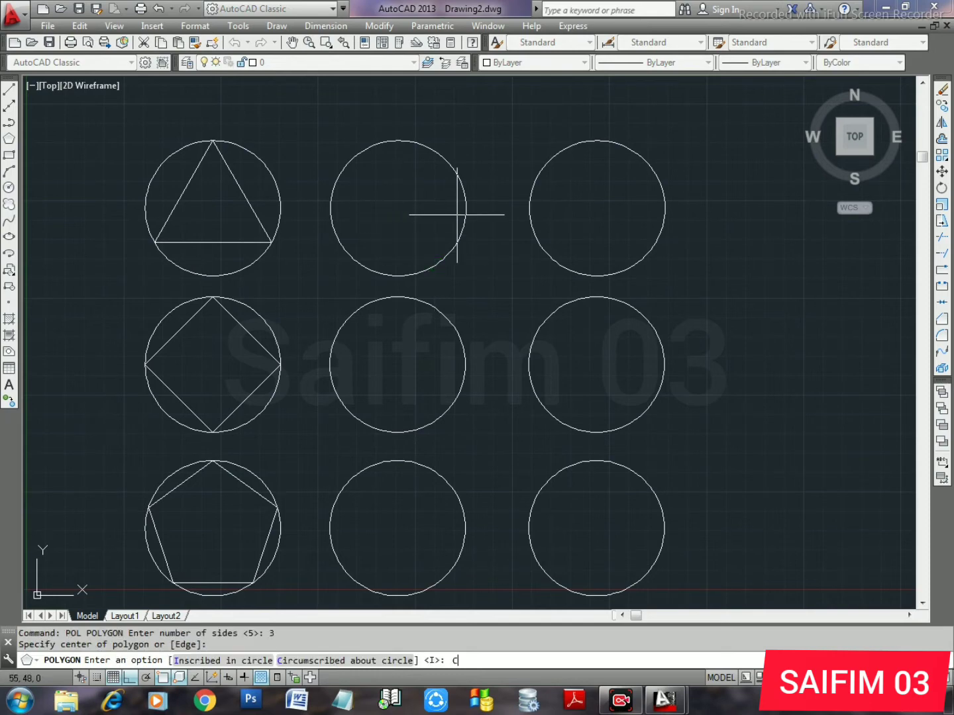
key("Return")
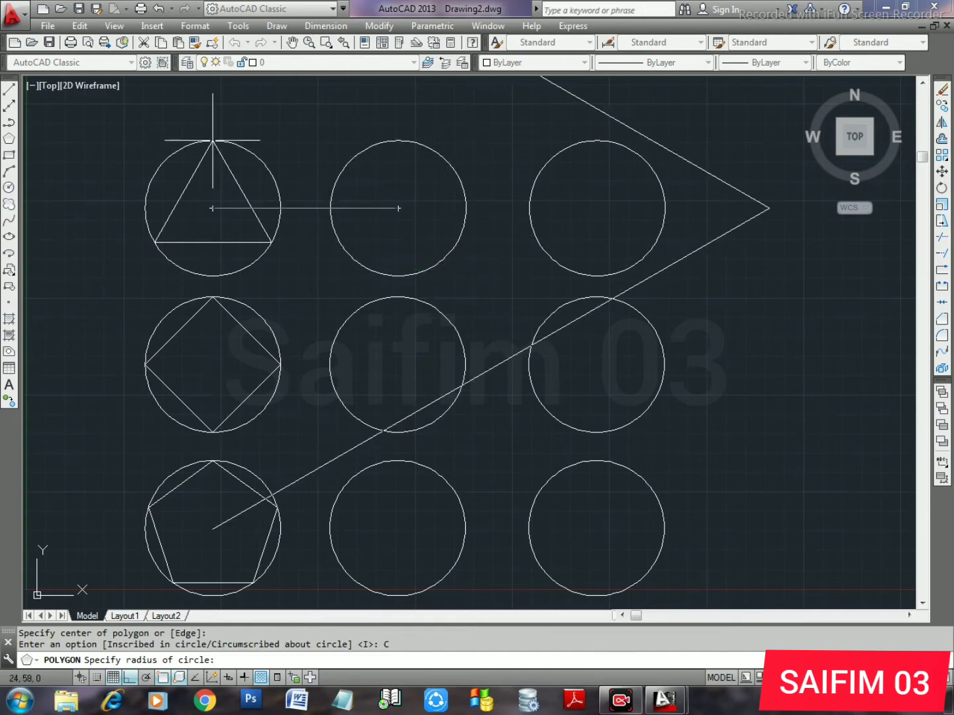
left_click(398, 276)
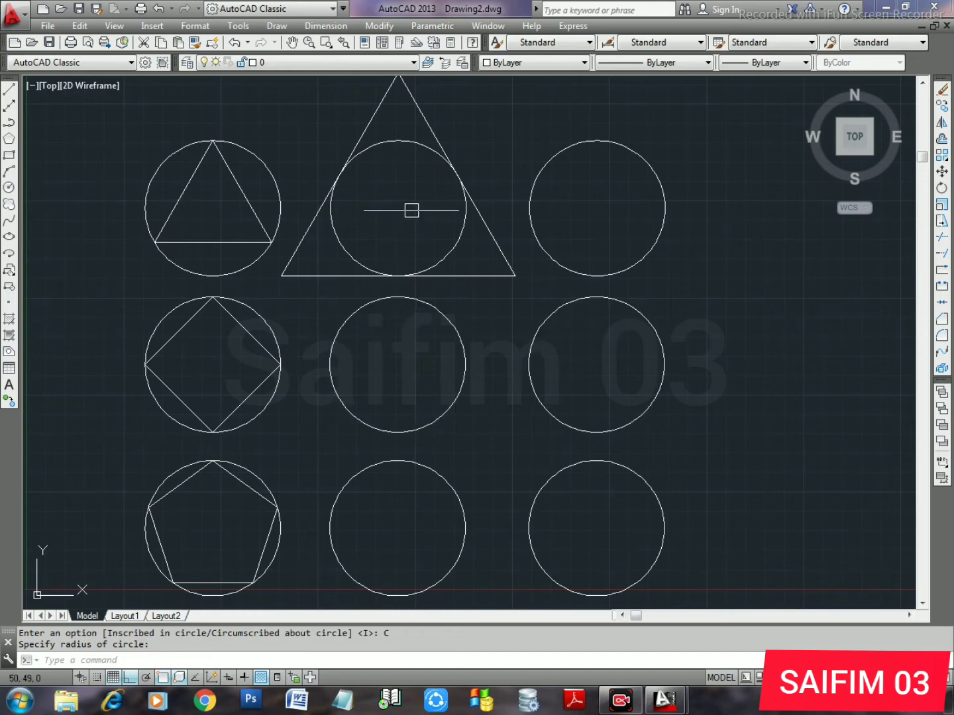
- Draw a 4-sided polygon circumscribed about the second column's middle circle, with one side touching the circle's top quadrant
type("pol")
key("Return")
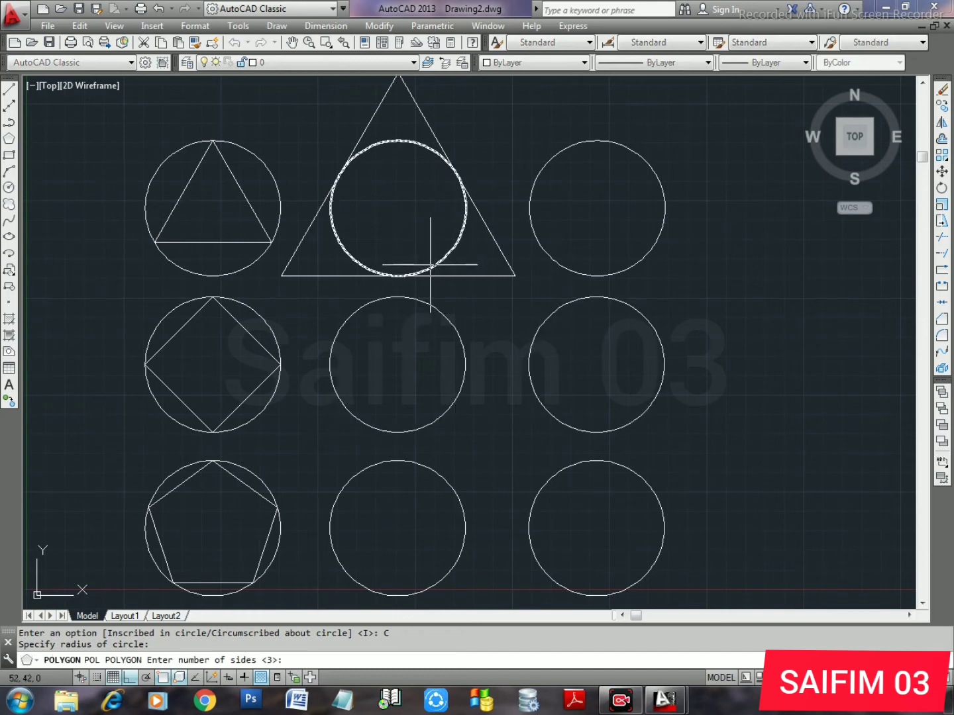
type("4")
key("Return")
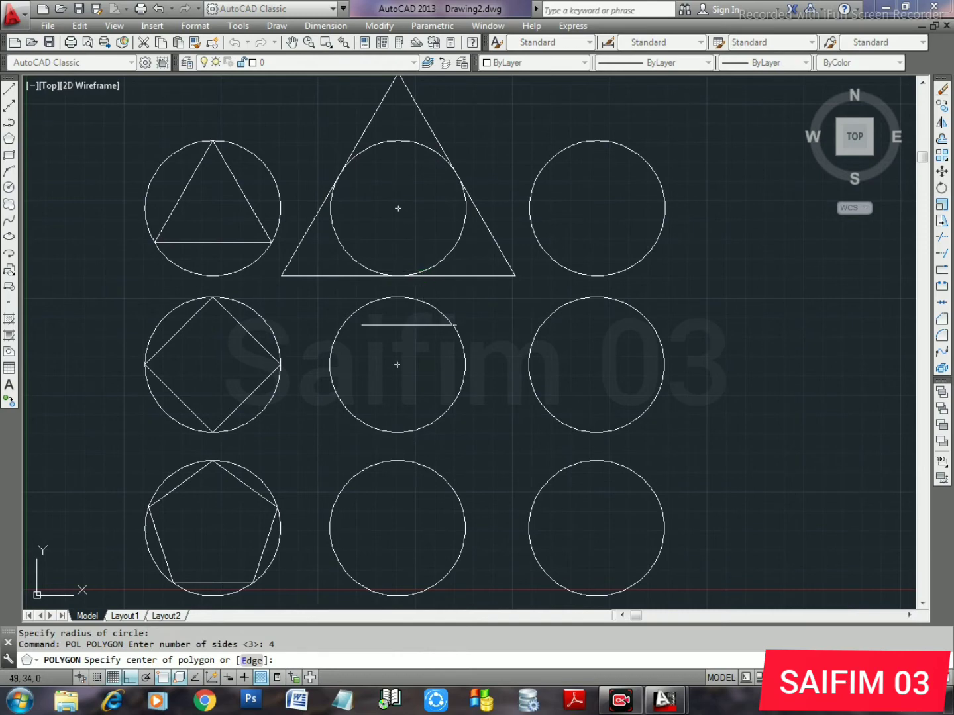
left_click(398, 364)
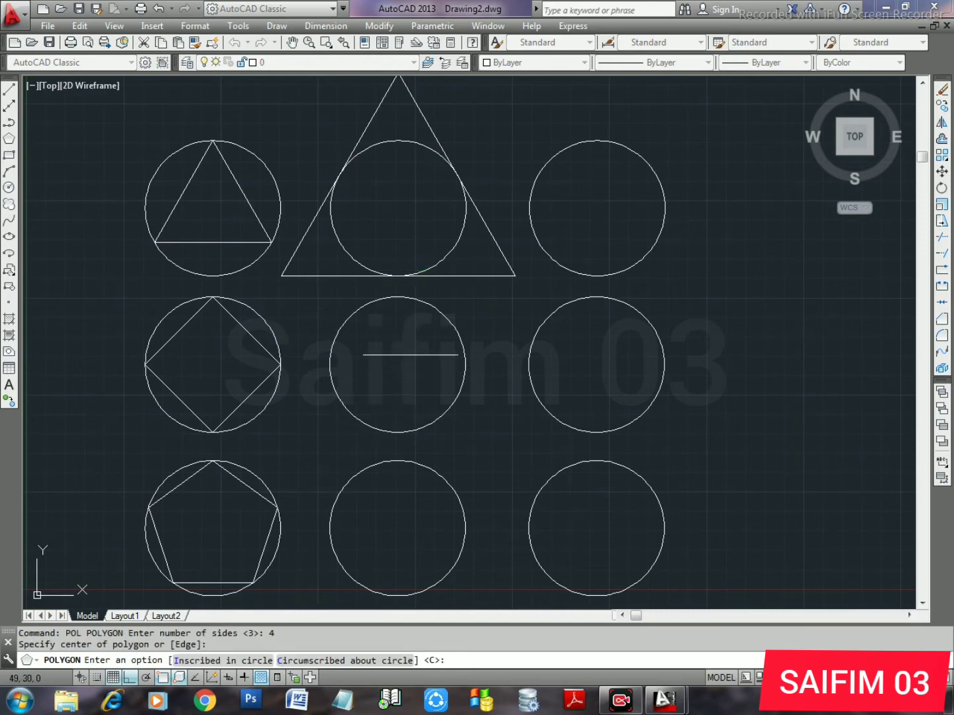
type("c")
key("Return")
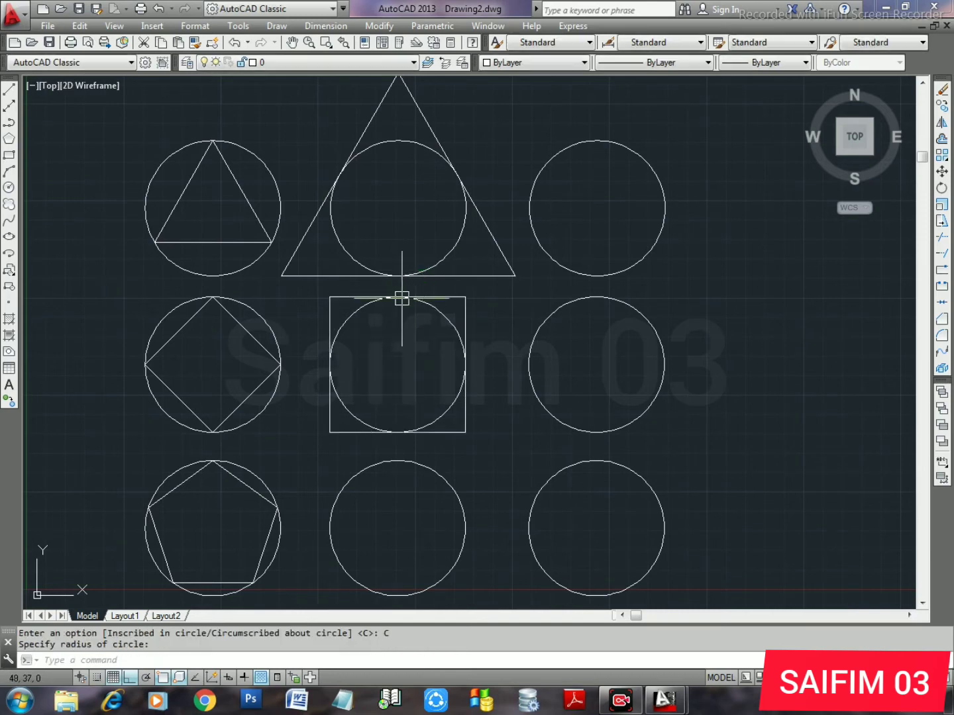
left_click(398, 296)
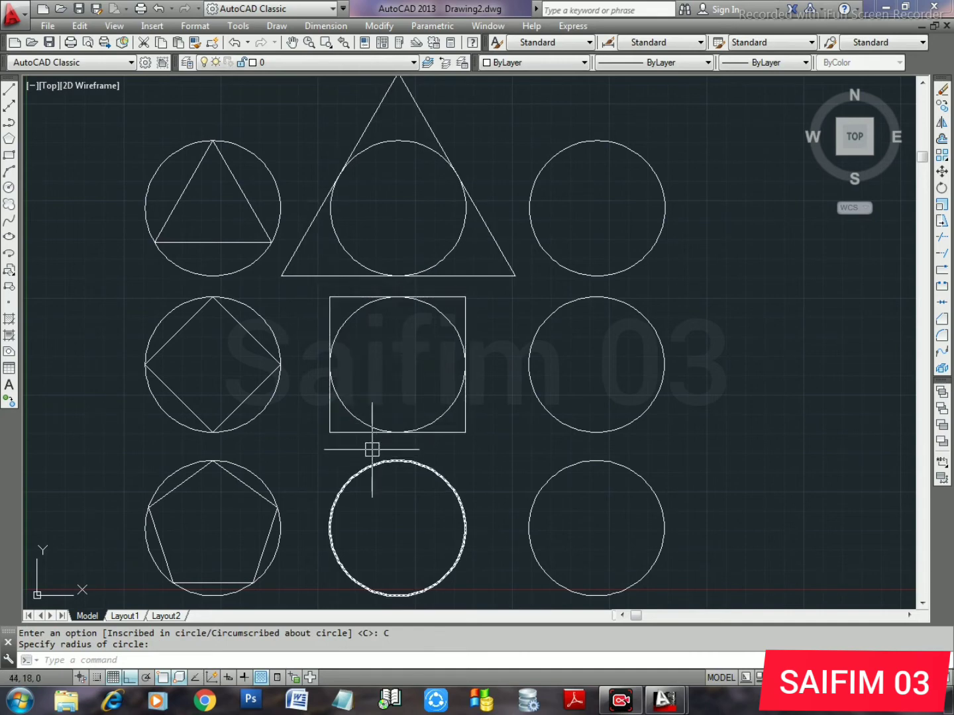
- Draw a 5-sided polygon circumscribed about the second column's bottom circle, with its base touching the circle's bottom quadrant
type("L")
key("Return")
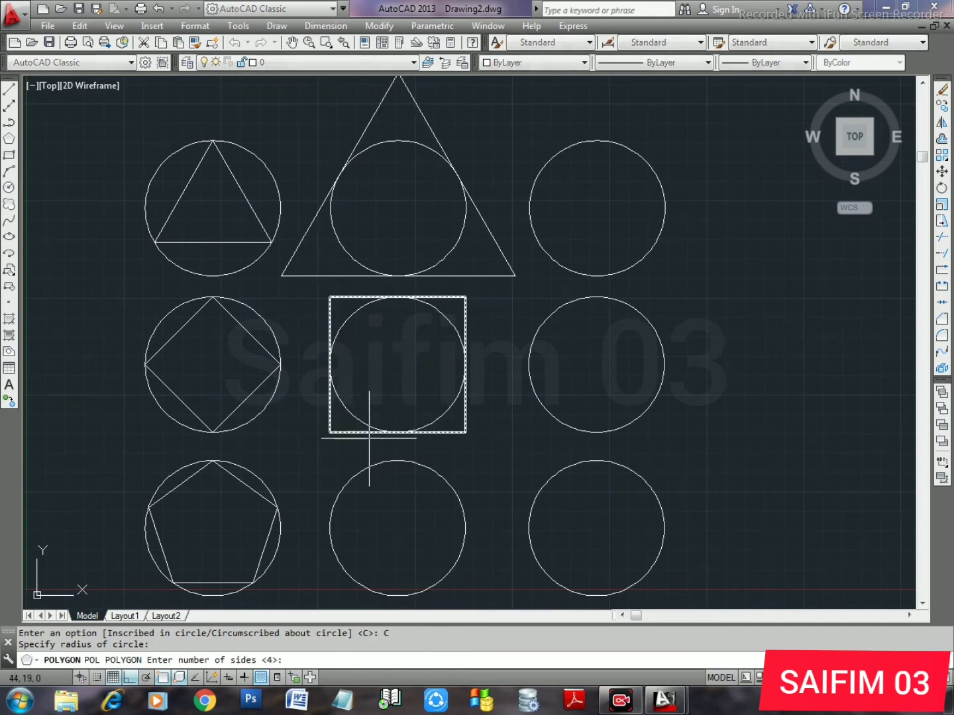
key("Return")
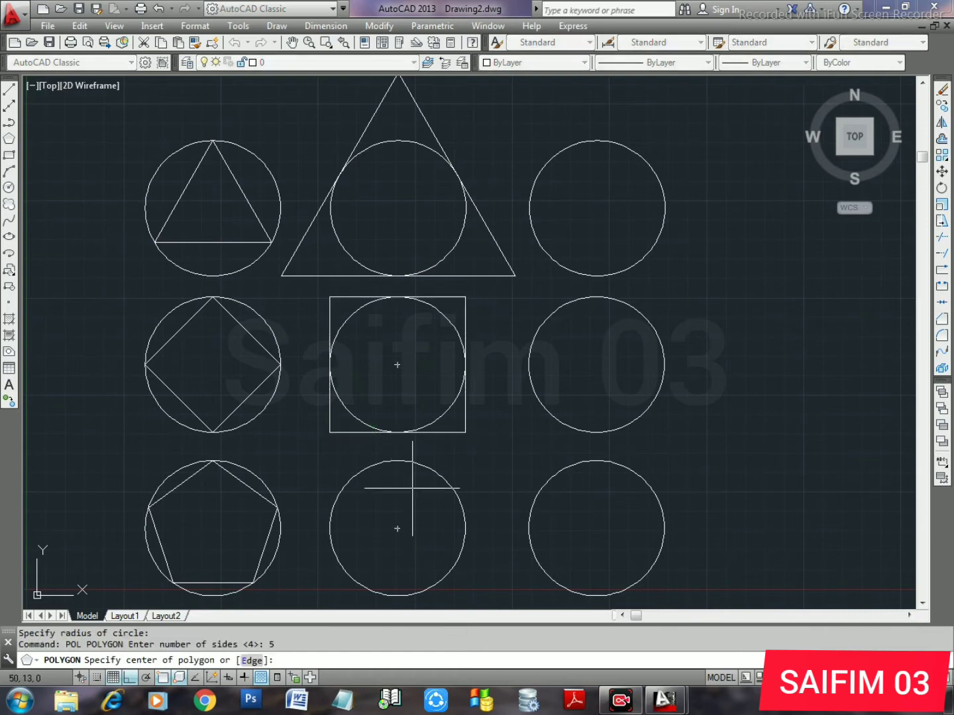
left_click(397, 528)
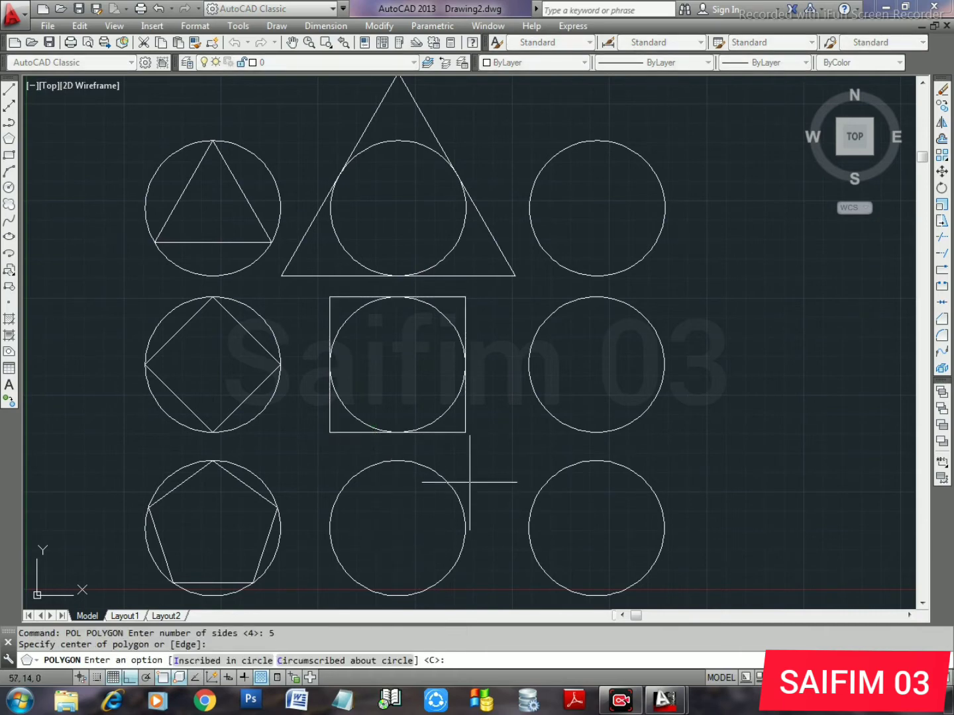
key("Return")
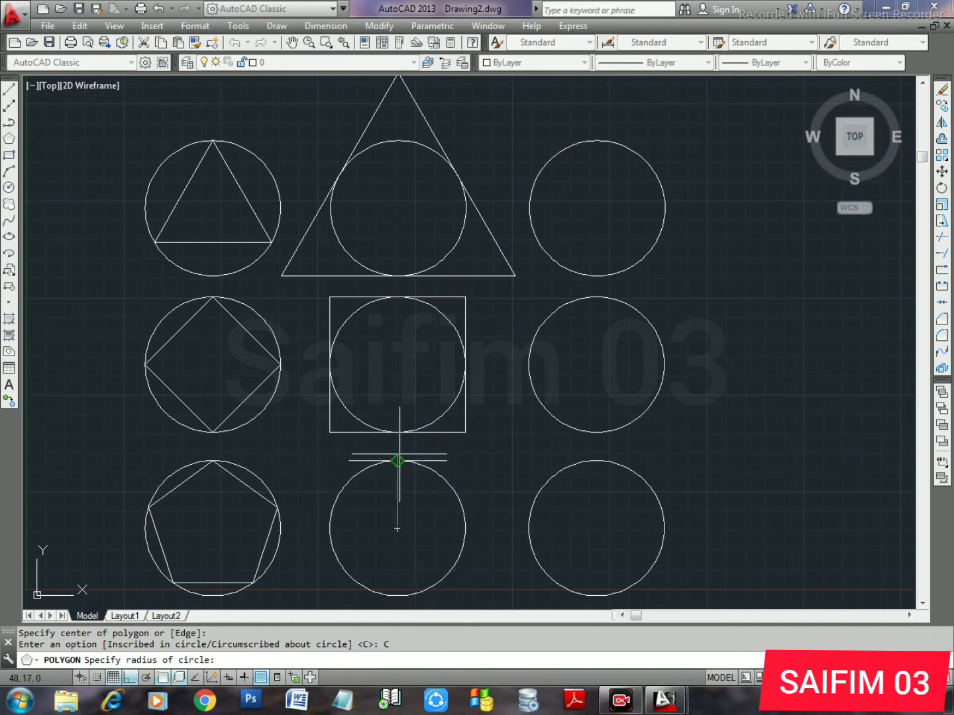
left_click(398, 595)
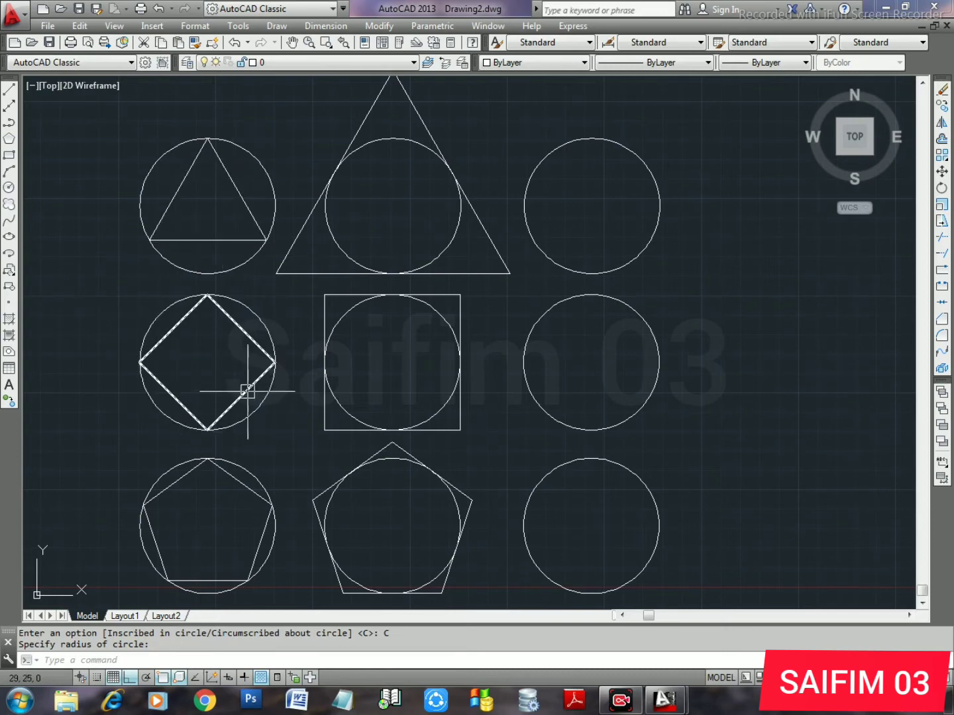
- Examine the inscribed and circumscribed polygon examples in Drawing1.dwg and return to Drawing2.dwg
mouse_move(665, 707)
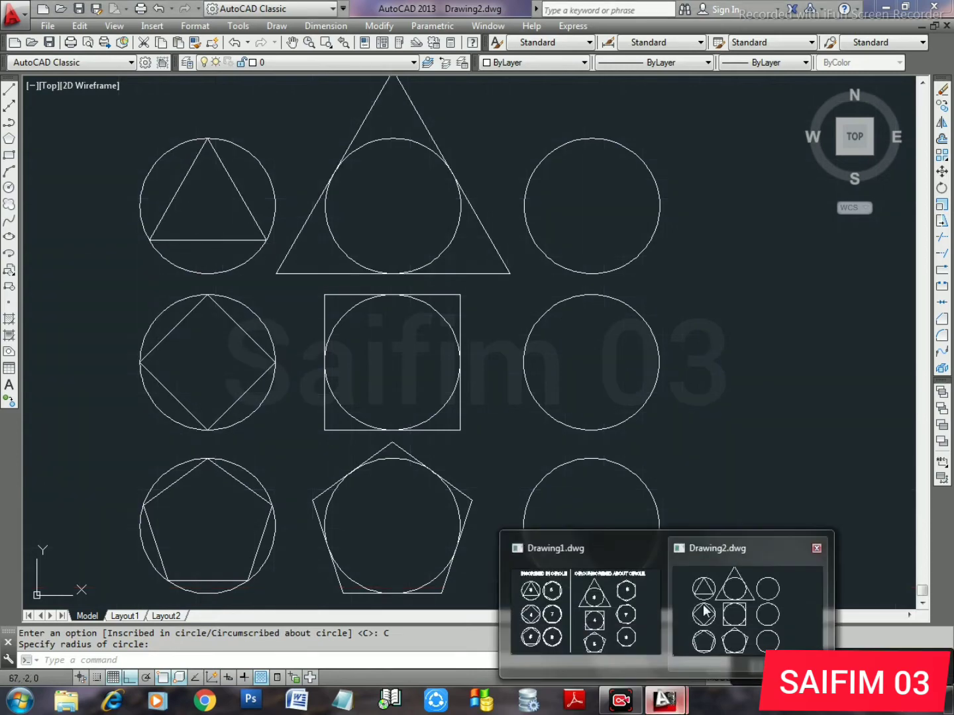
left_click(603, 610)
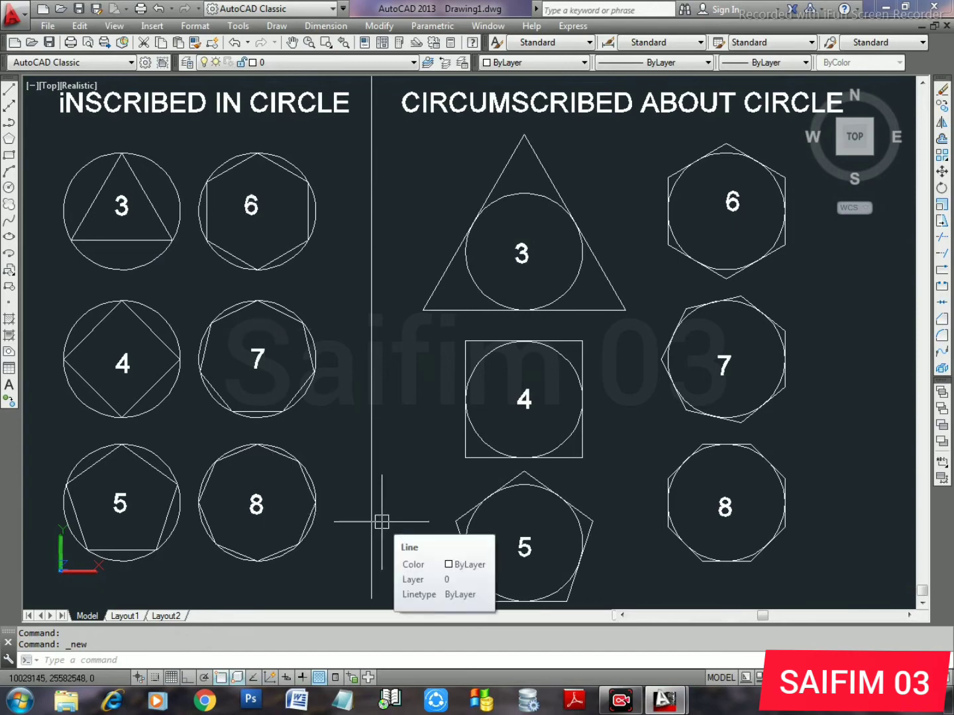
left_click(410, 88)
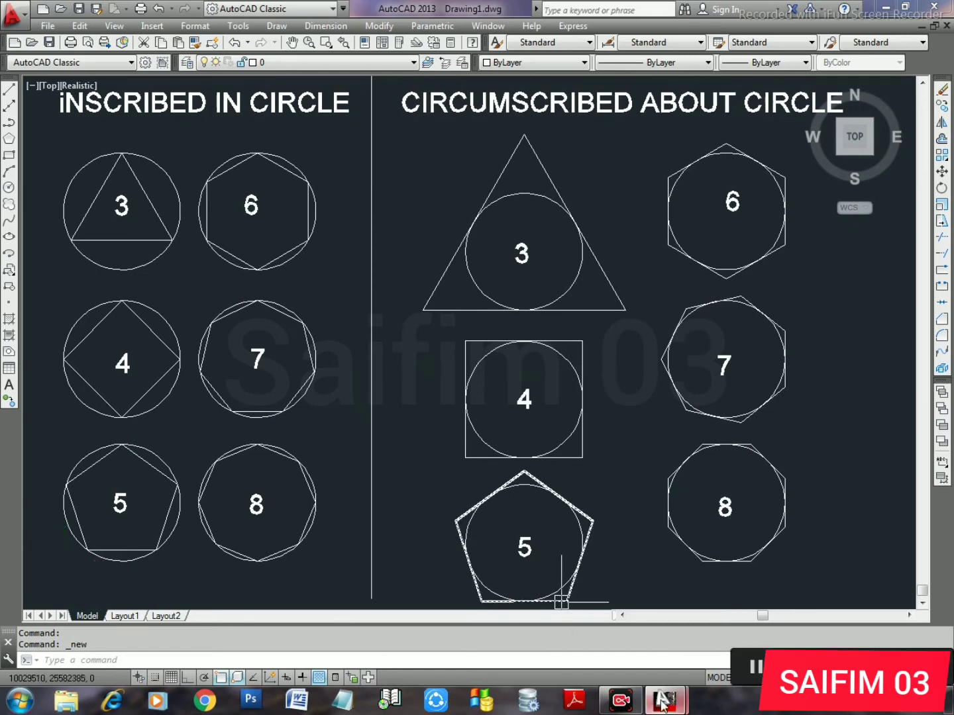
mouse_move(662, 702)
left_click(708, 611)
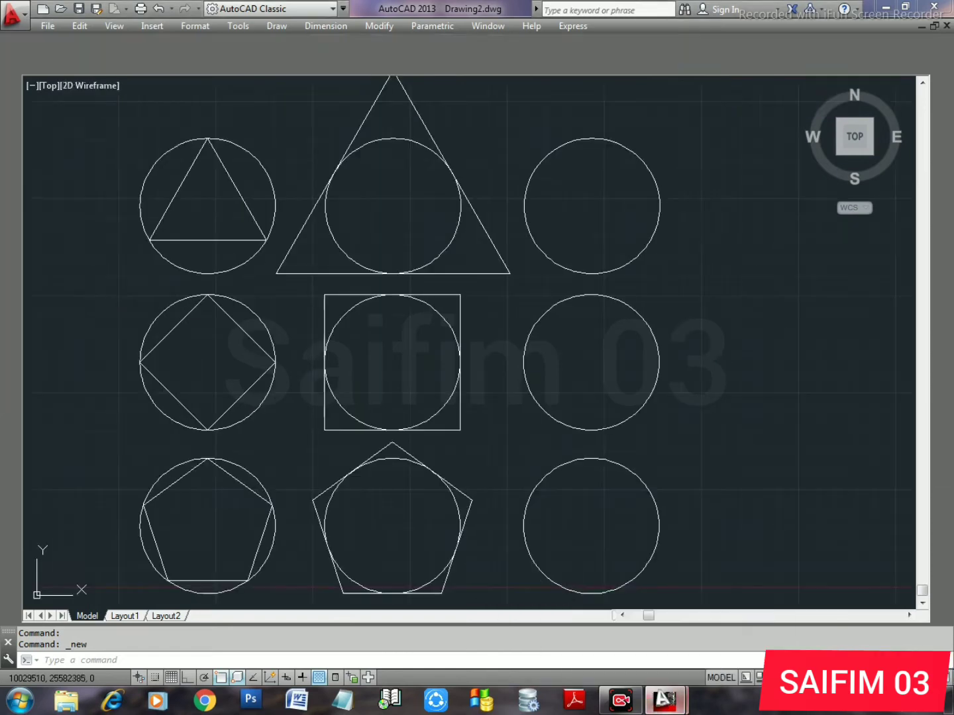
- Erase the three empty circles in the third column
middle_click_drag(630, 373, 591, 358)
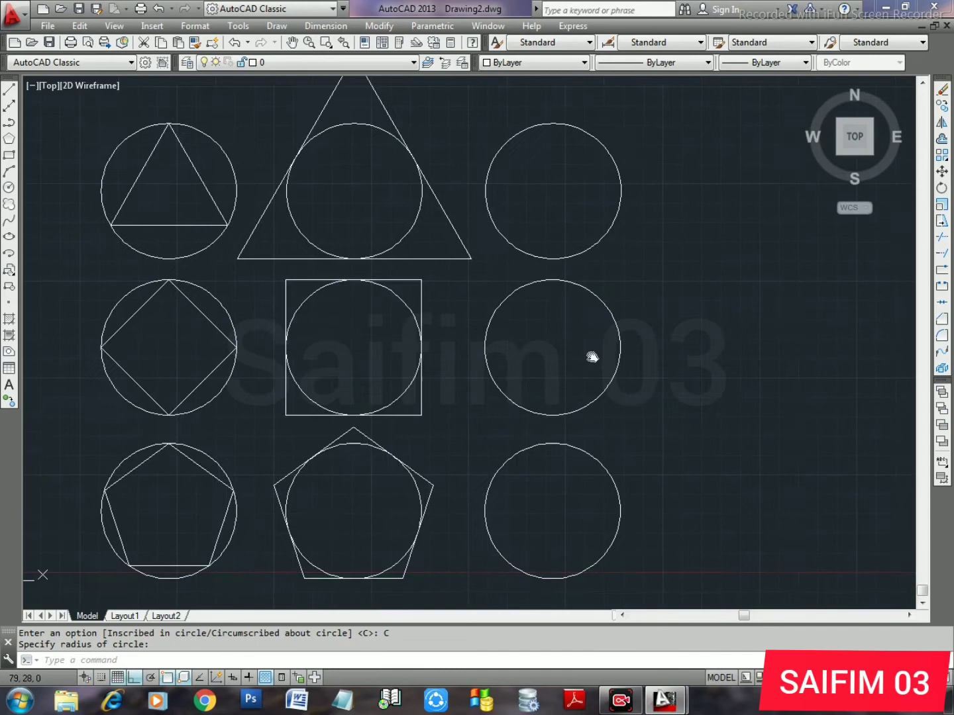
left_click(670, 498)
left_click(521, 139)
key("Delete")
middle_click_drag(506, 258, 452, 262)
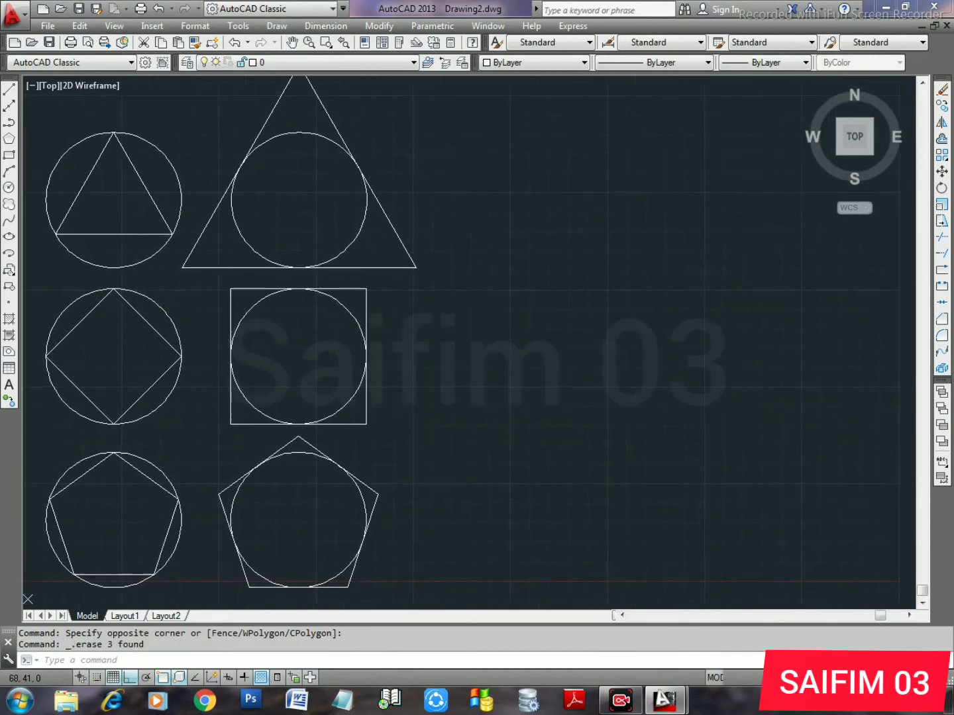
type("L")
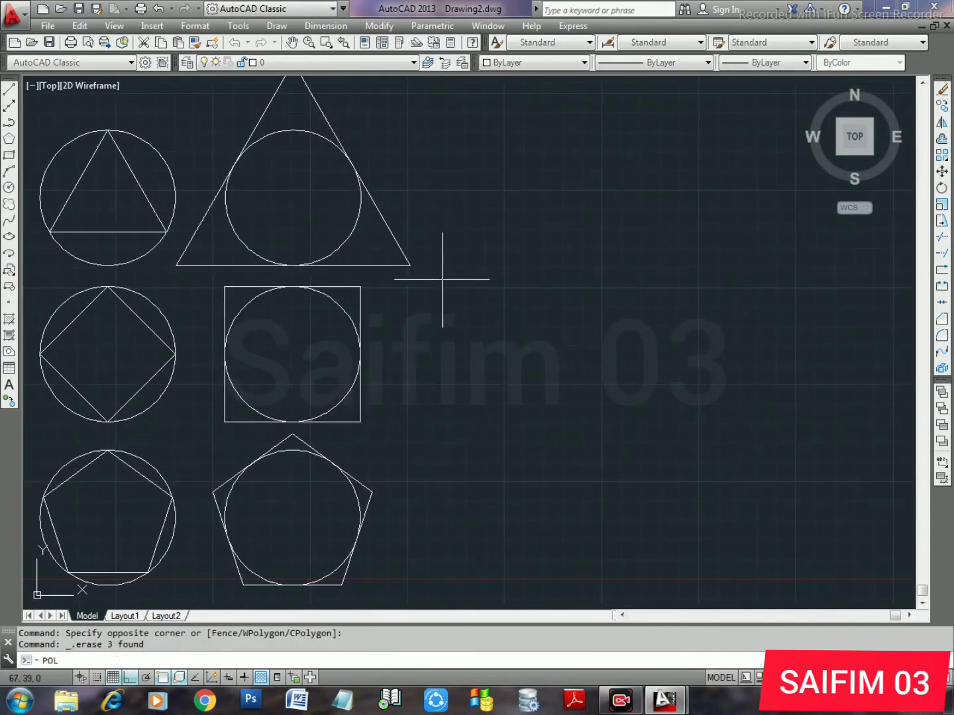
key("Return")
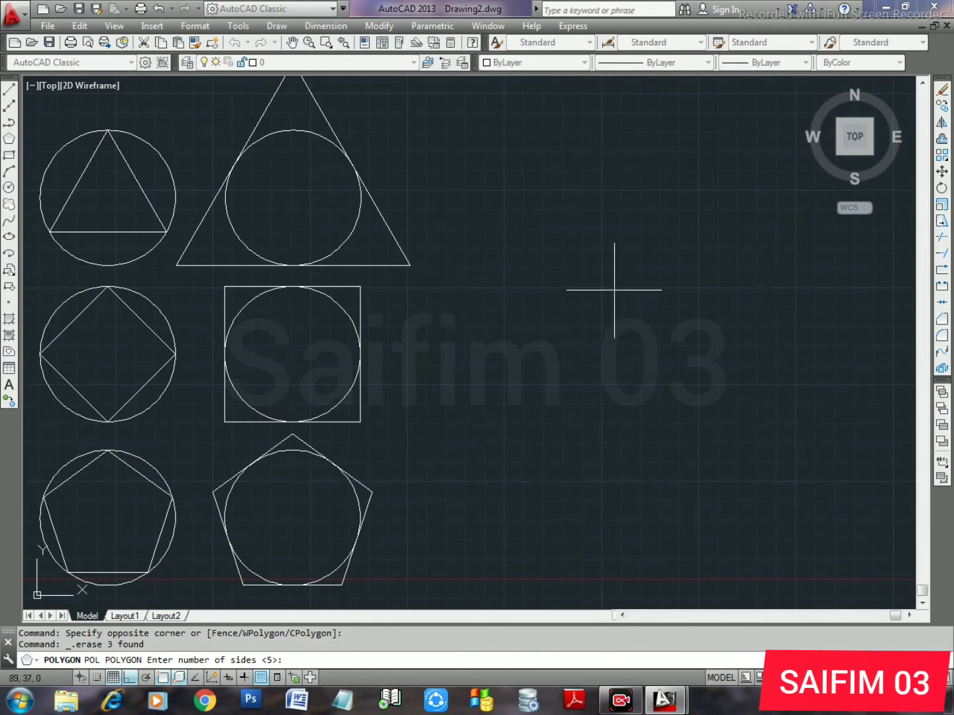
type("6")
key("Return")
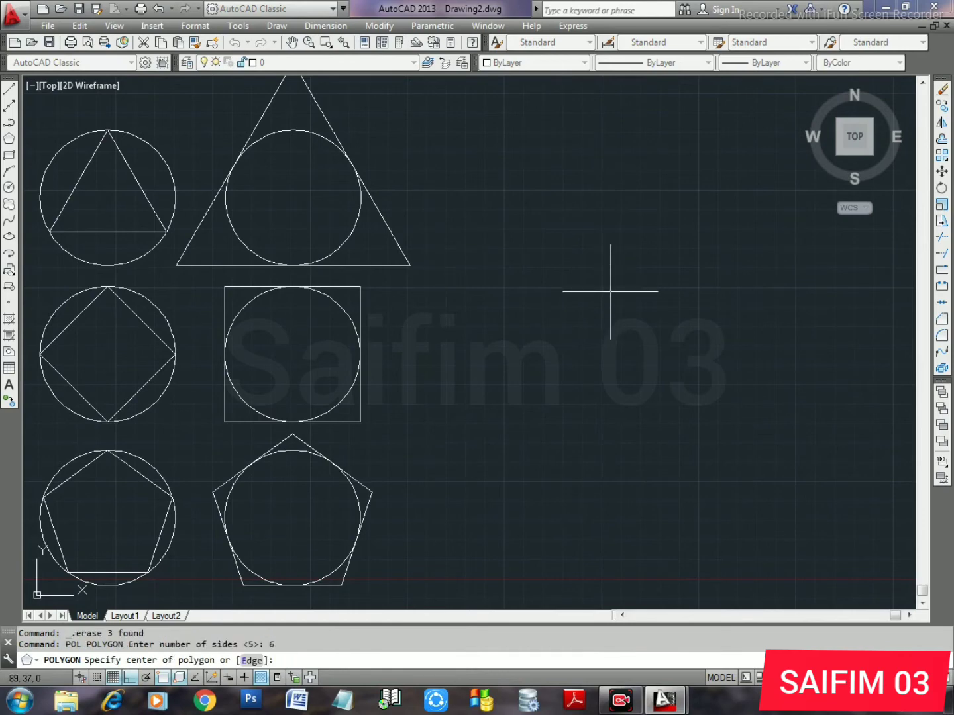
left_click(567, 319)
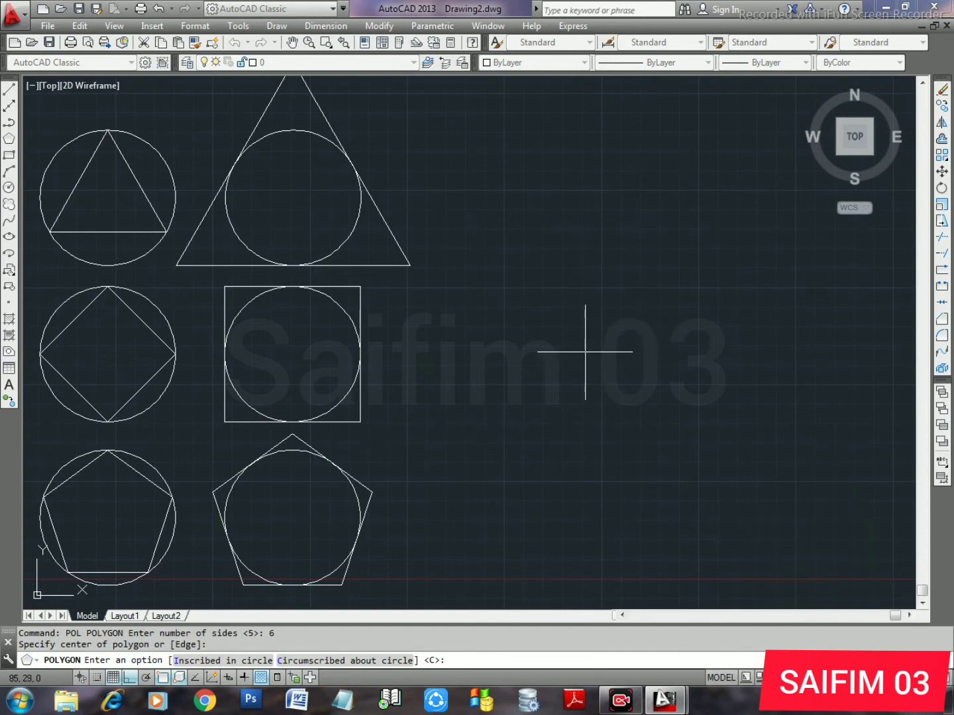
key("Escape")
- Draw a 6-sided polygon with the Edge option, entering 30 for the first endpoint and an edge length of 30 in the horizontal direction
type("POL")
key("Return")
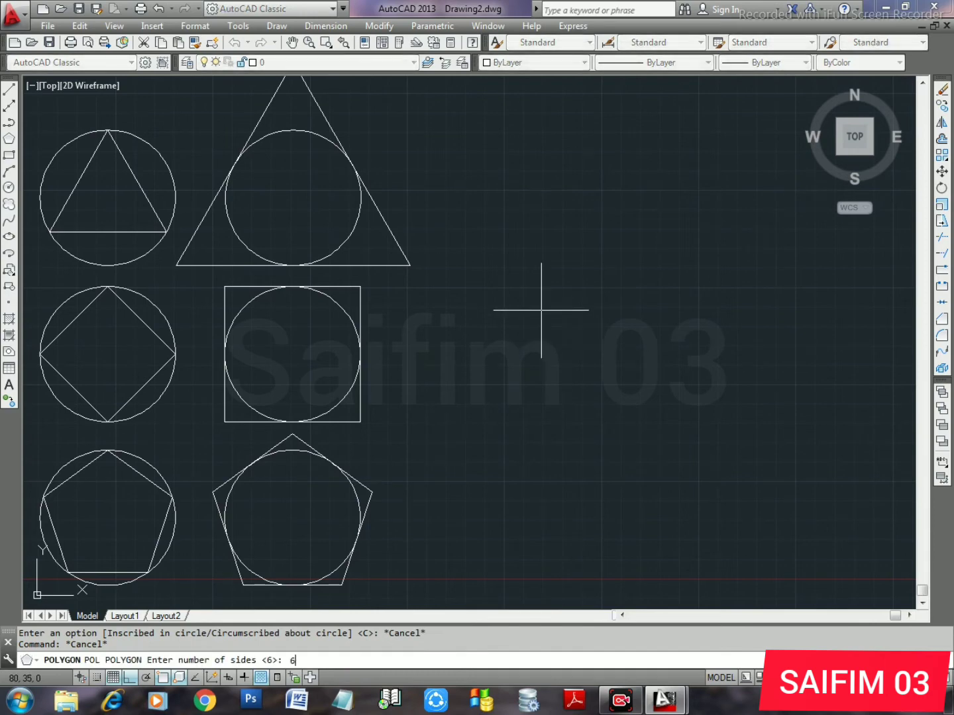
key("Return")
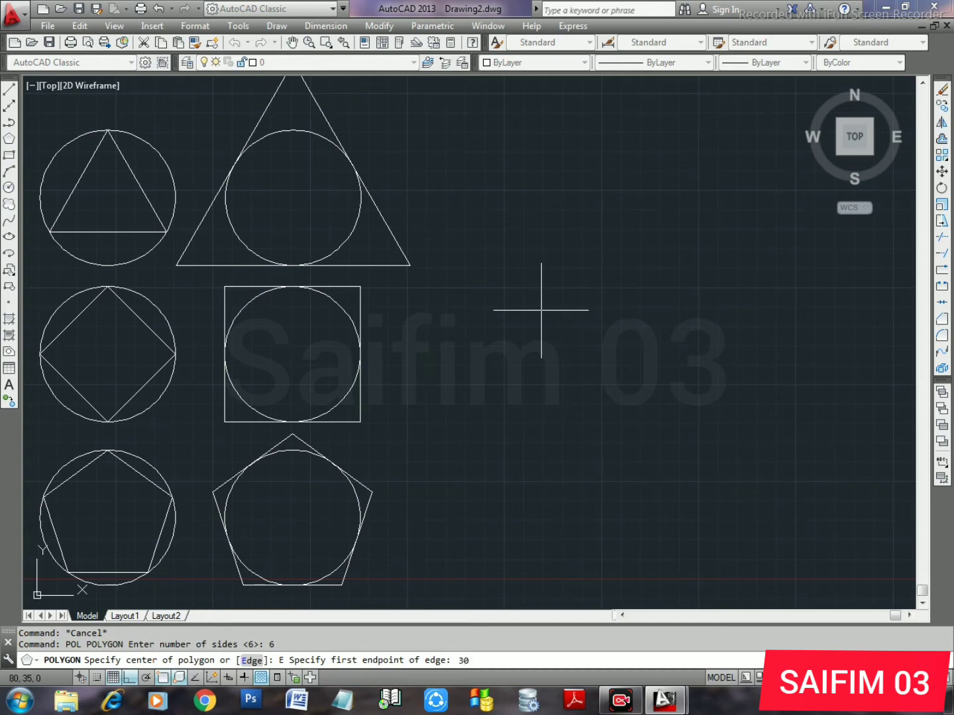
key("Return")
scroll(543, 268, "down", 1)
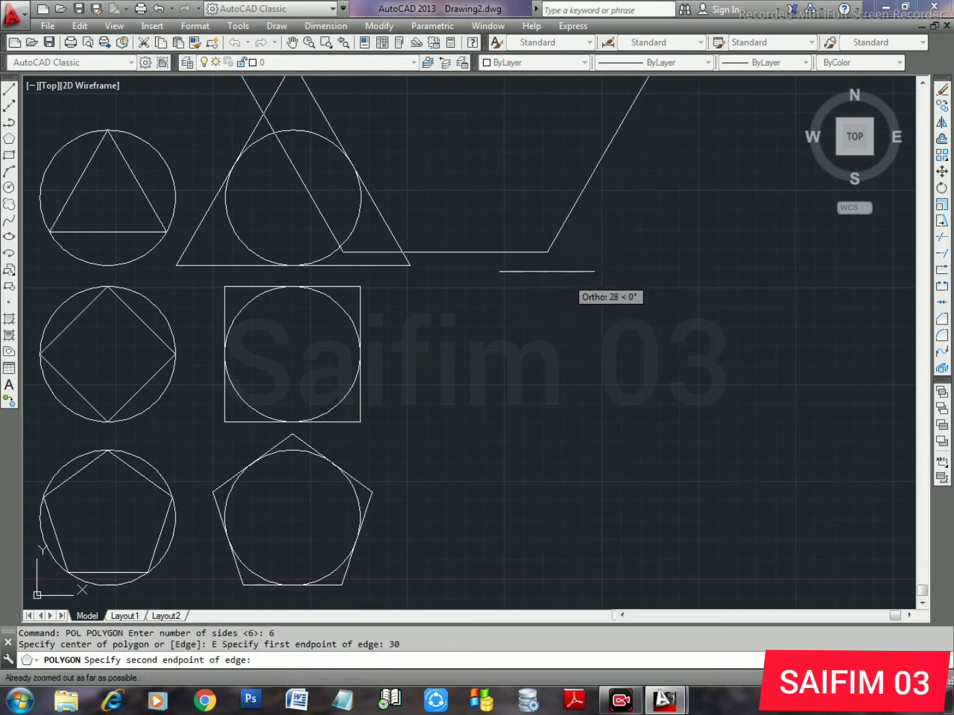
mouse_move(521, 322)
middle_mouse_down()
mouse_move(493, 419)
mouse_move(477, 433)
middle_mouse_up()
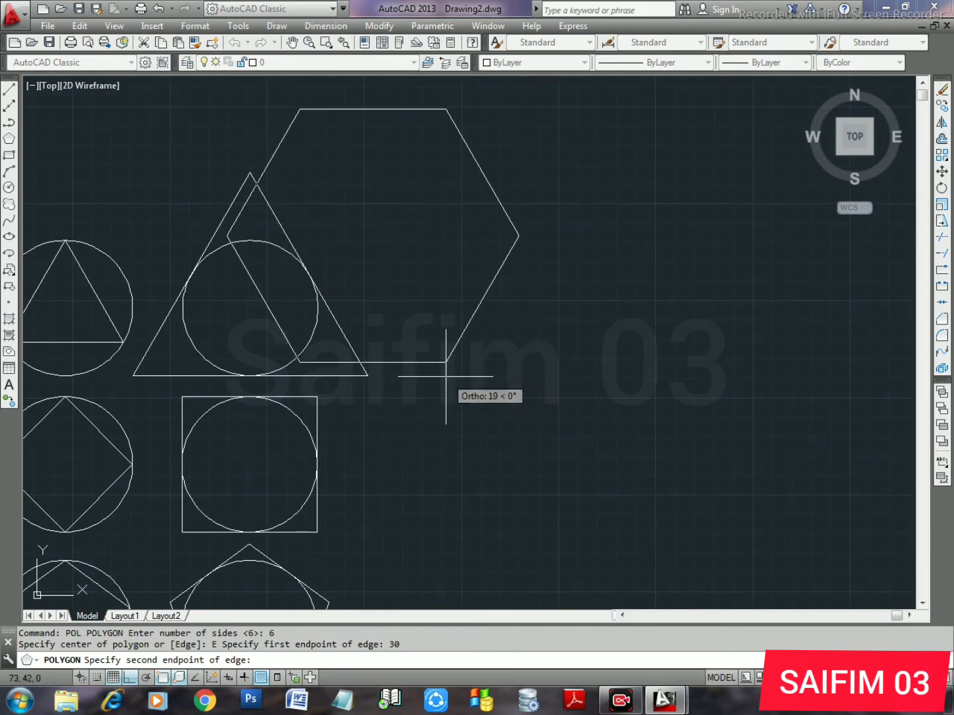
type("0")
key("Return")
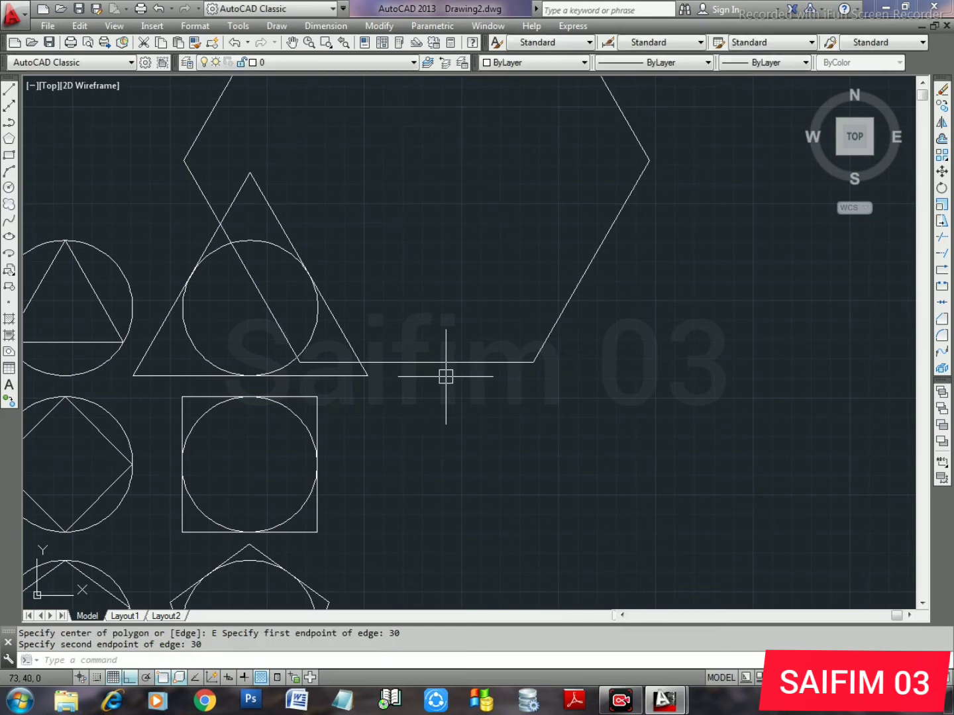
- Move the hexagon straight down so that its upper edge lies level with the triangle beside it
left_click(602, 432)
left_click(492, 268)
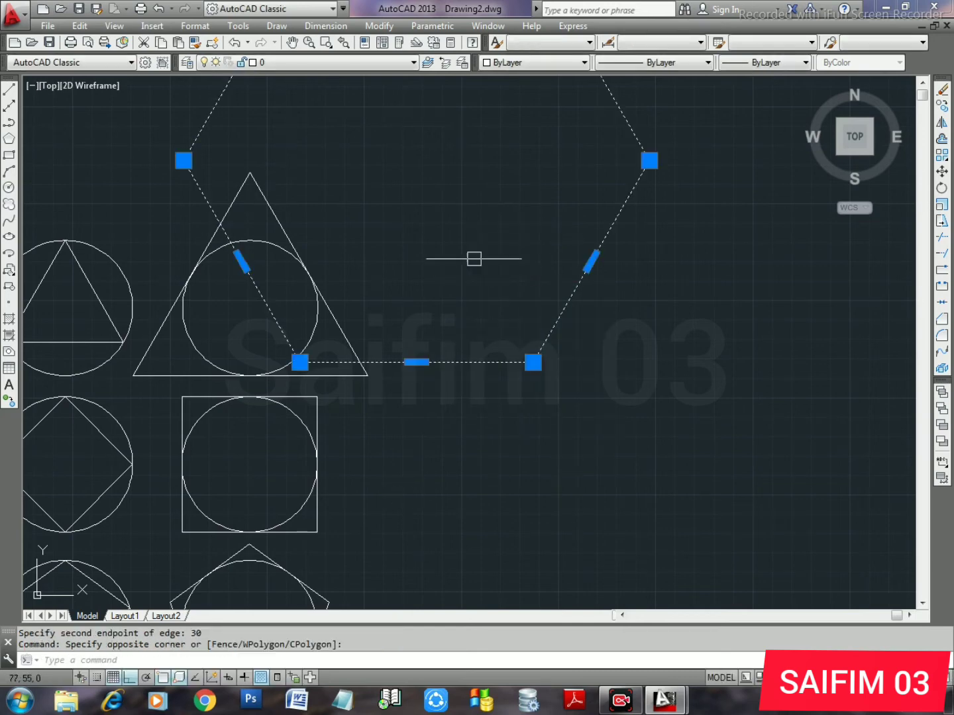
type("m")
key("Return")
left_click(430, 154)
left_click(591, 405)
- Move the hexagon horizontally to the right into the empty area clear of the second column's shapes
left_click(596, 300)
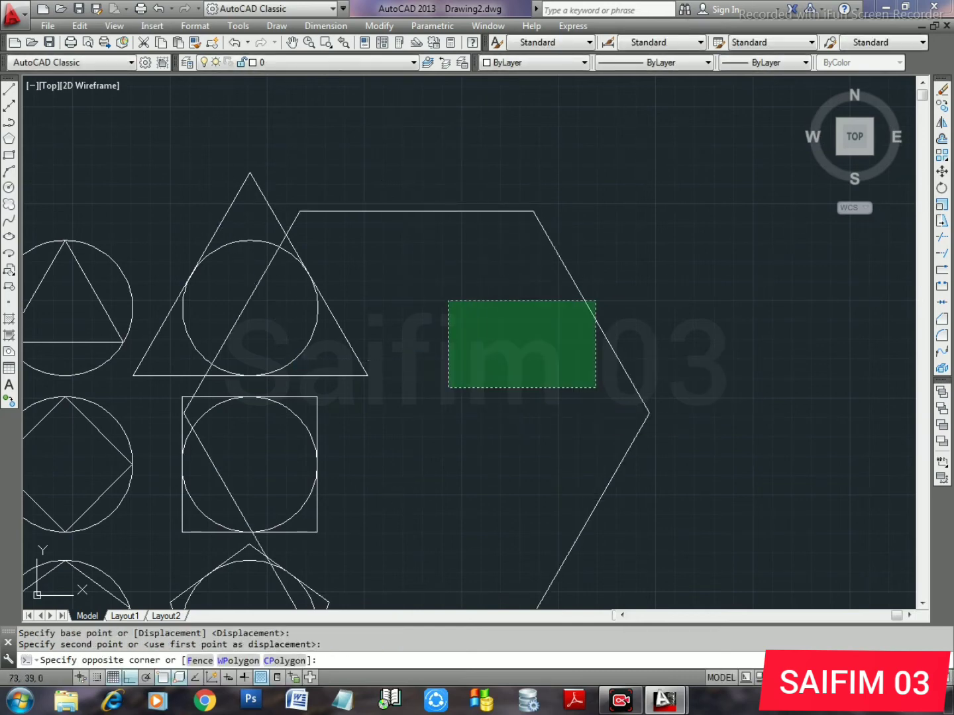
left_click(447, 388)
type("m")
key("Return")
left_click(426, 347)
left_click(628, 334)
key("Escape")
middle_click_drag(546, 385, 517, 292)
key("Escape")
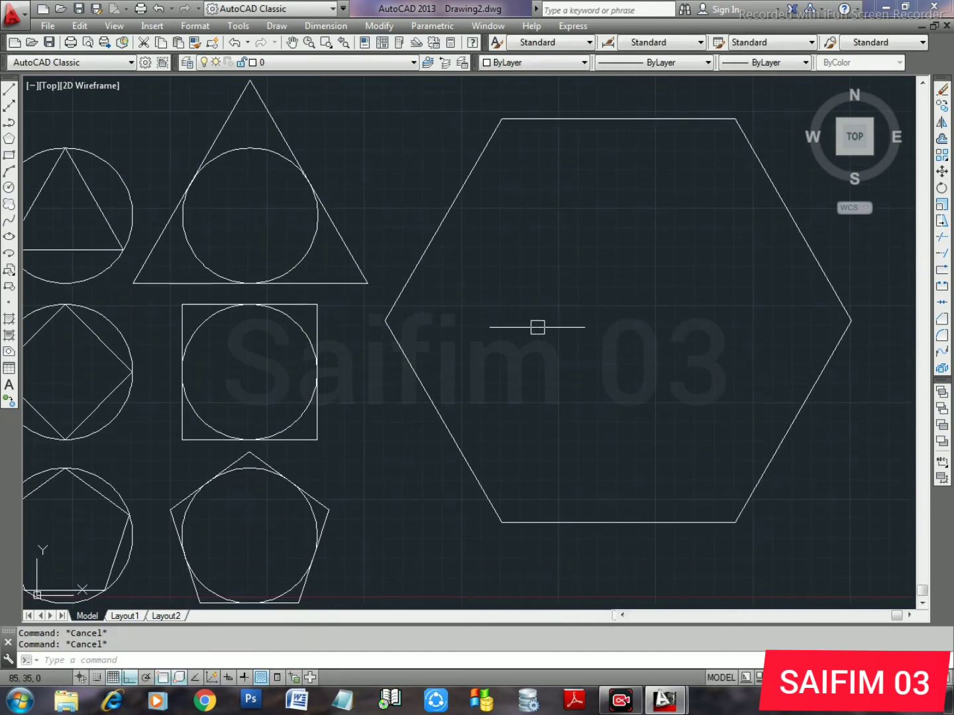
- Add a linear dimension to the hexagon's bottom edge, placing the dimension line inside the hexagon
type("DLI")
key("Return")
key("Return")
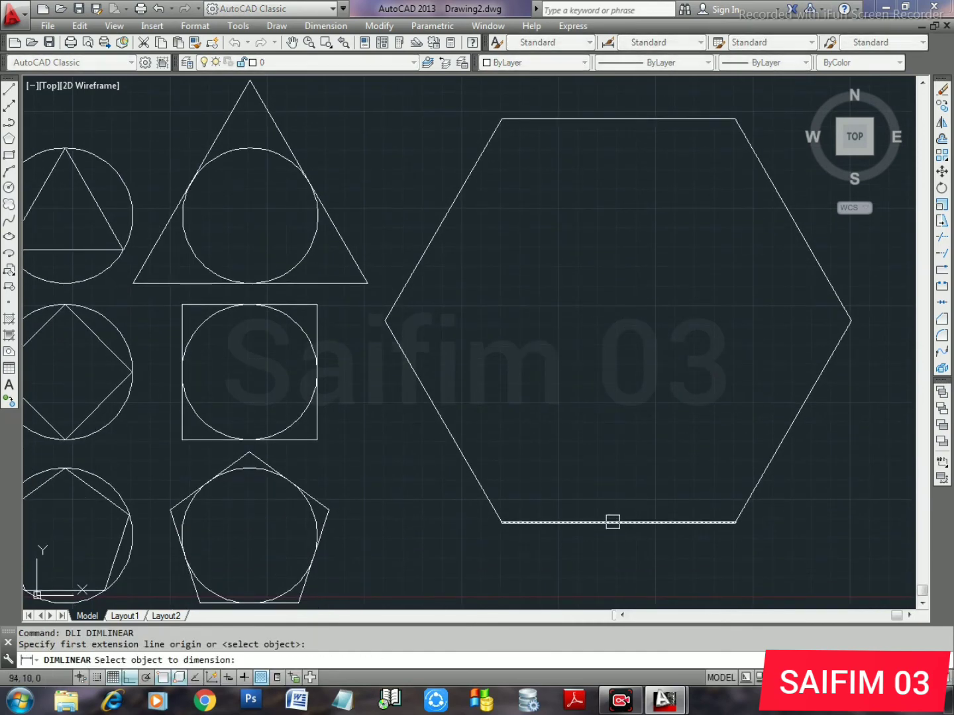
left_click(611, 522)
left_click(596, 438)
- Add aligned dimensions to the hexagon's lower-left and upper-left edges, placing both dimension lines outside the shape
type("D")
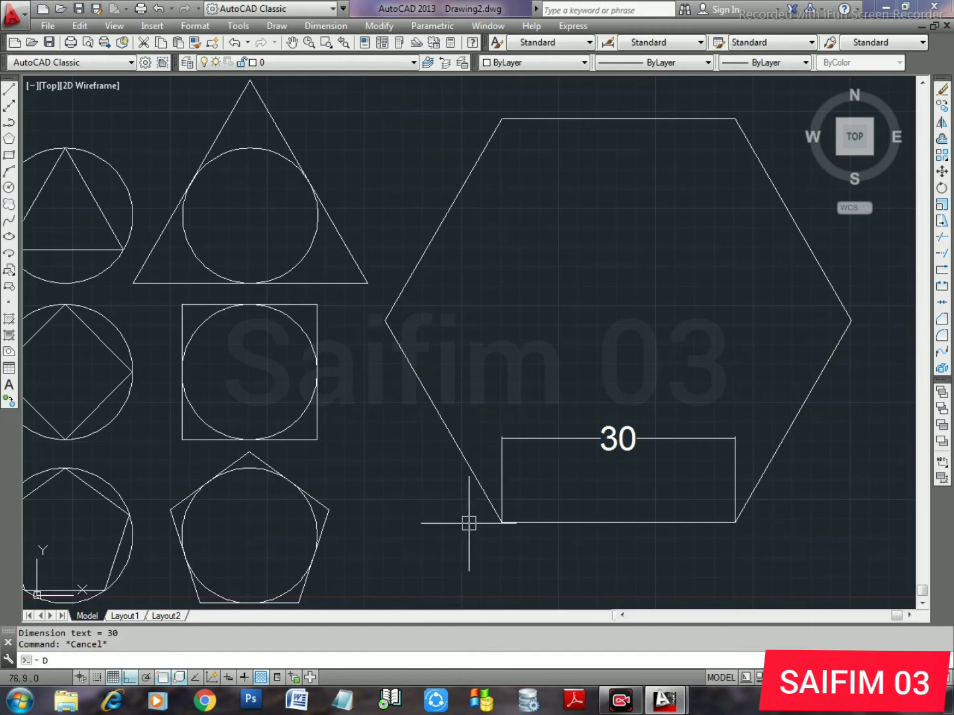
type("AL")
key("Return")
key("Return")
left_click(434, 404)
left_click(407, 447)
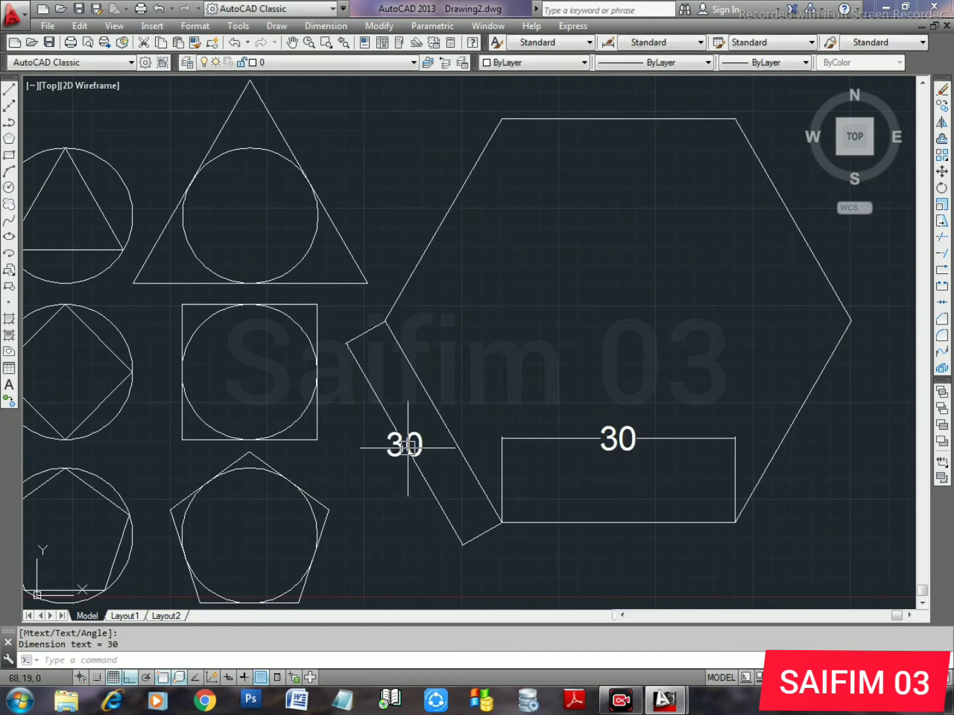
key("Return")
key("Return")
left_click(448, 211)
left_click(365, 198)
- Add aligned dimensions to the hexagon's top and upper-right edges, placing both dimension lines outside the shape
middle_click_drag(543, 166, 543, 259)
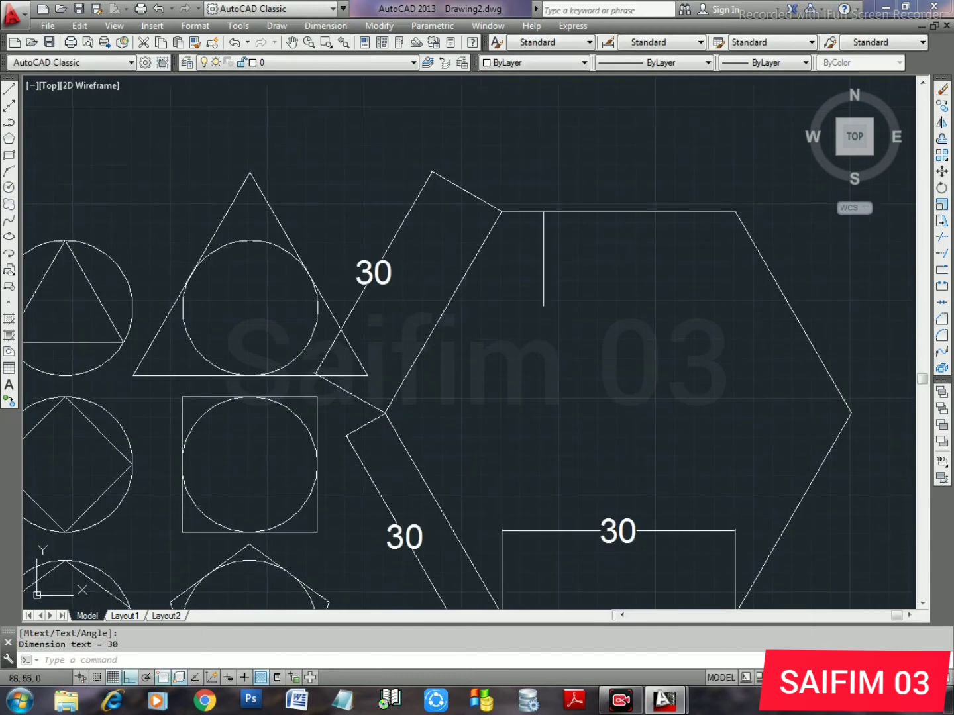
key("Return")
key("Return")
left_click(578, 212)
left_click(629, 159)
key("Return")
key("Return")
left_click(763, 260)
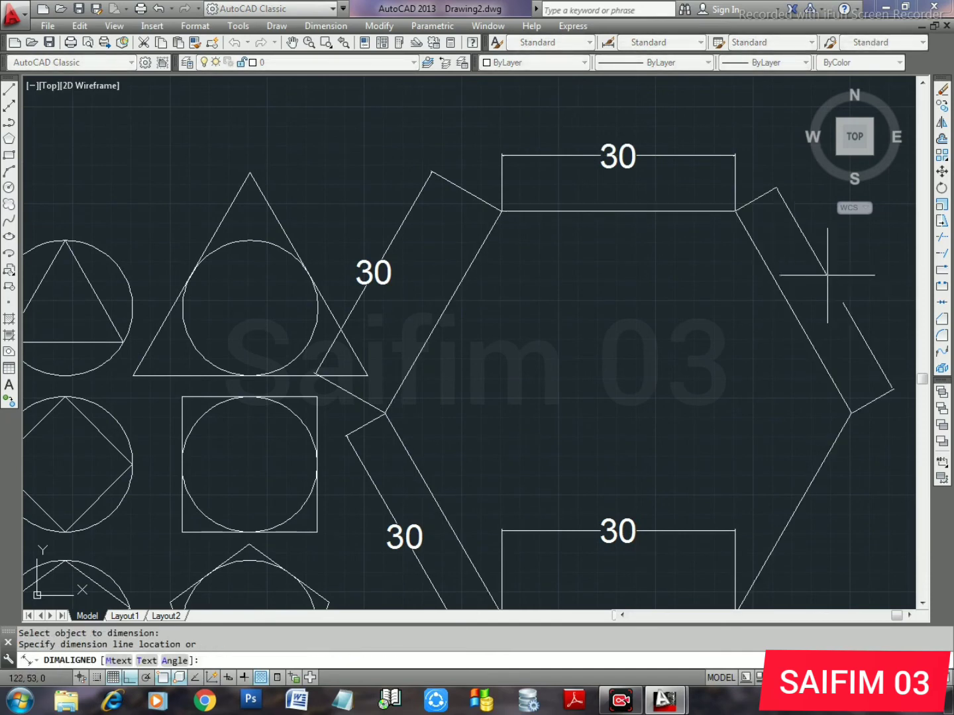
left_click(826, 275)
- Add an aligned dimension to the hexagon's lower-right edge, placing the dimension line outside the shape
key("Return")
middle_click_drag(794, 510, 795, 356)
key("Return")
left_click(792, 362)
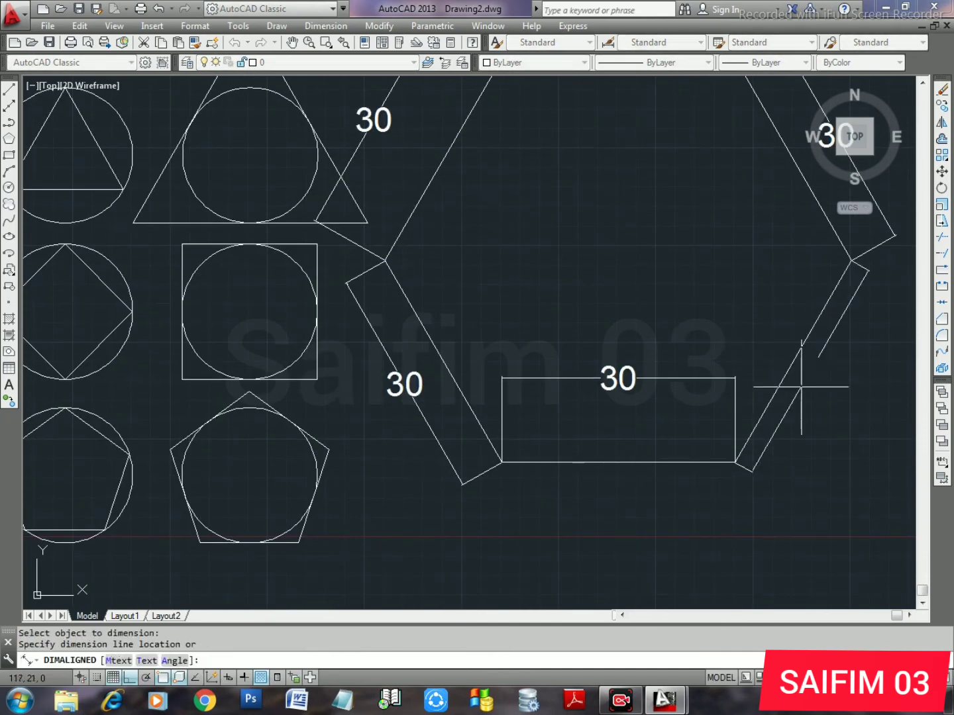
left_click(801, 387)
key("Escape")
middle_click_drag(627, 460, 627, 563)
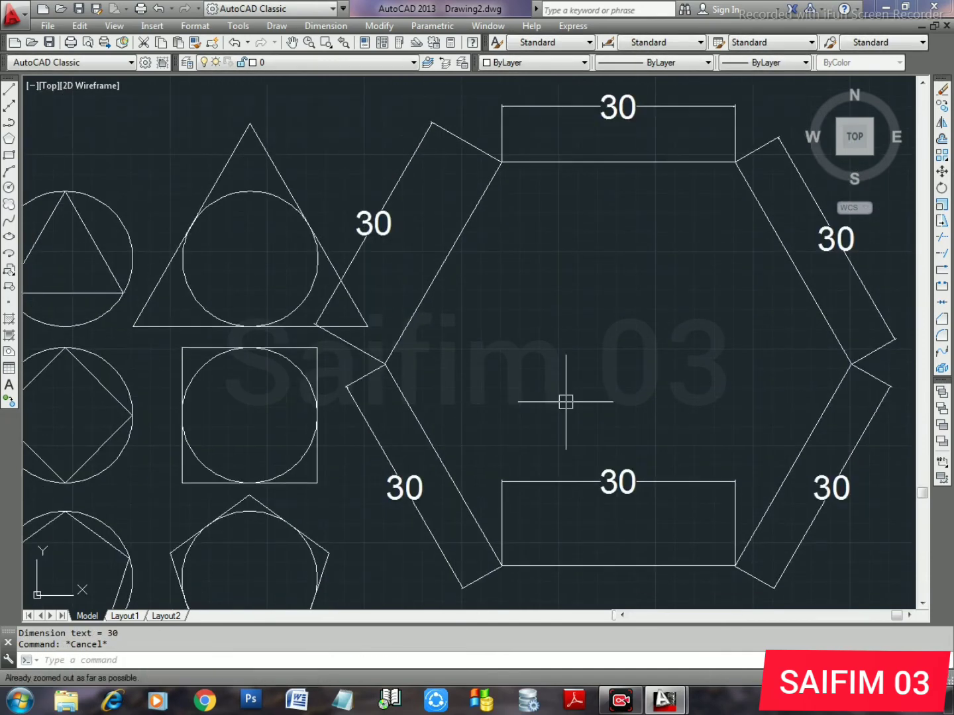
- Erase all objects and draw a six-sided polygon by its edge, with a horizontal bottom edge 30 long
key("ctrl+a")
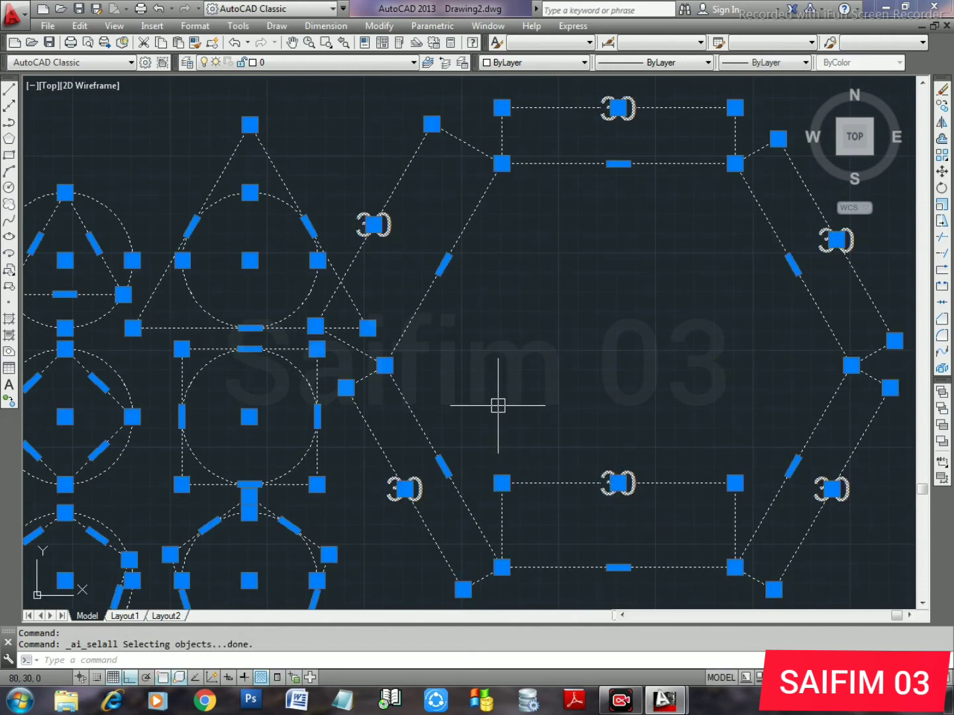
key("Delete")
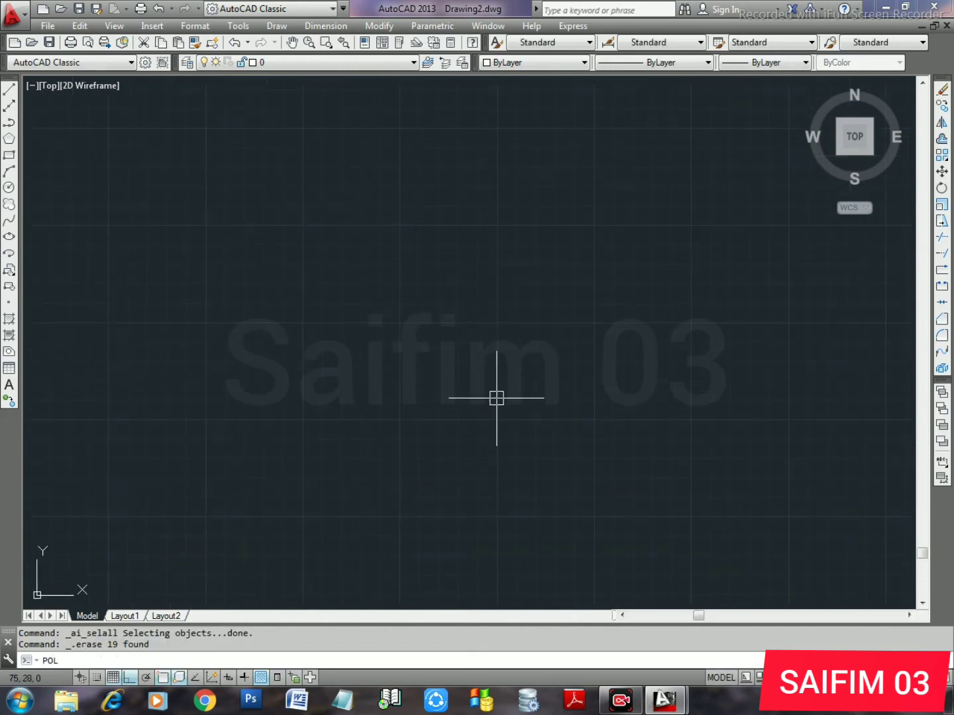
type("POL")
key("Return")
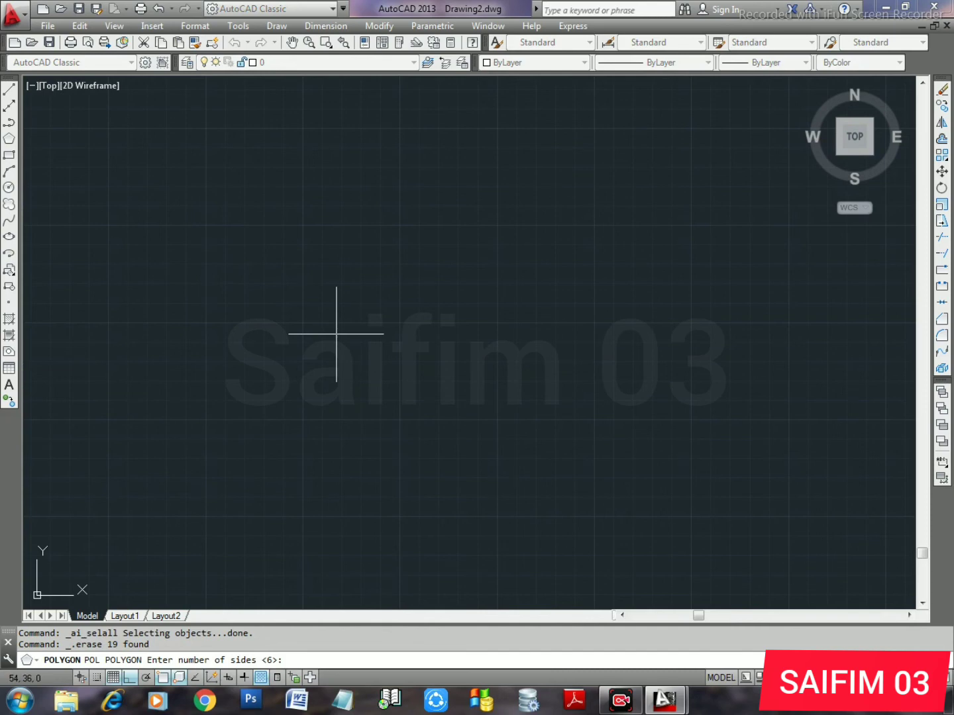
type("6")
key("Return")
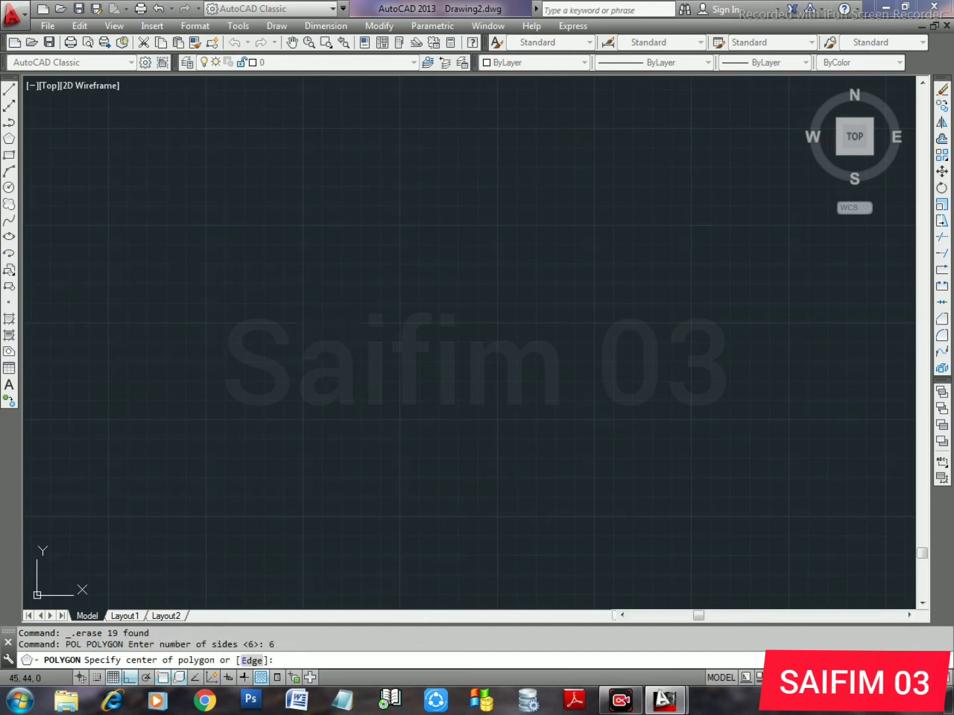
left_click(300, 340)
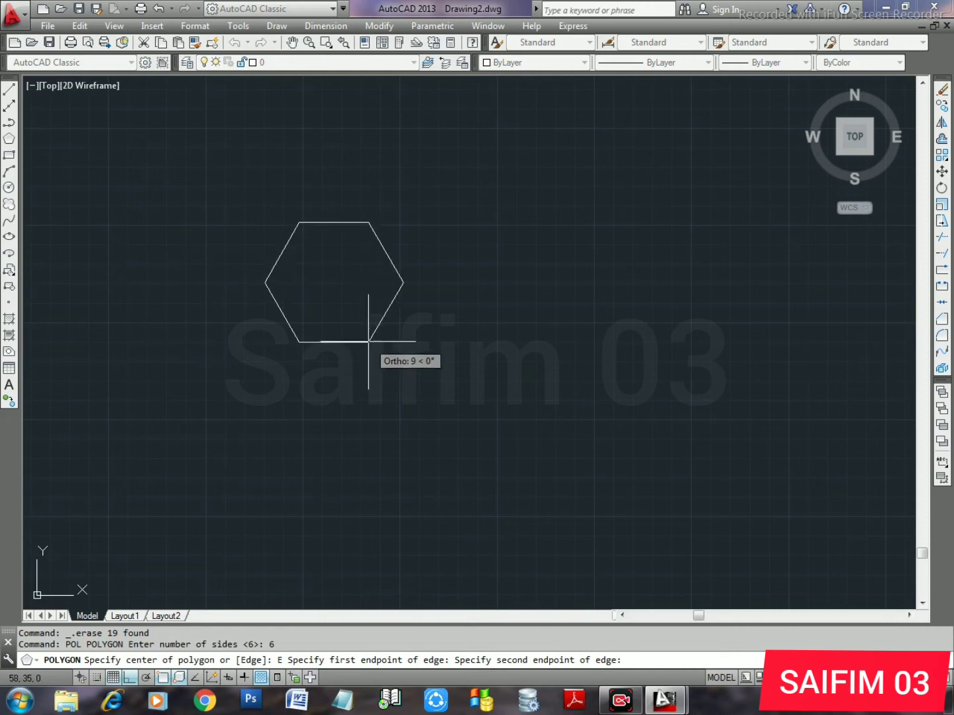
type("30")
key("Return")
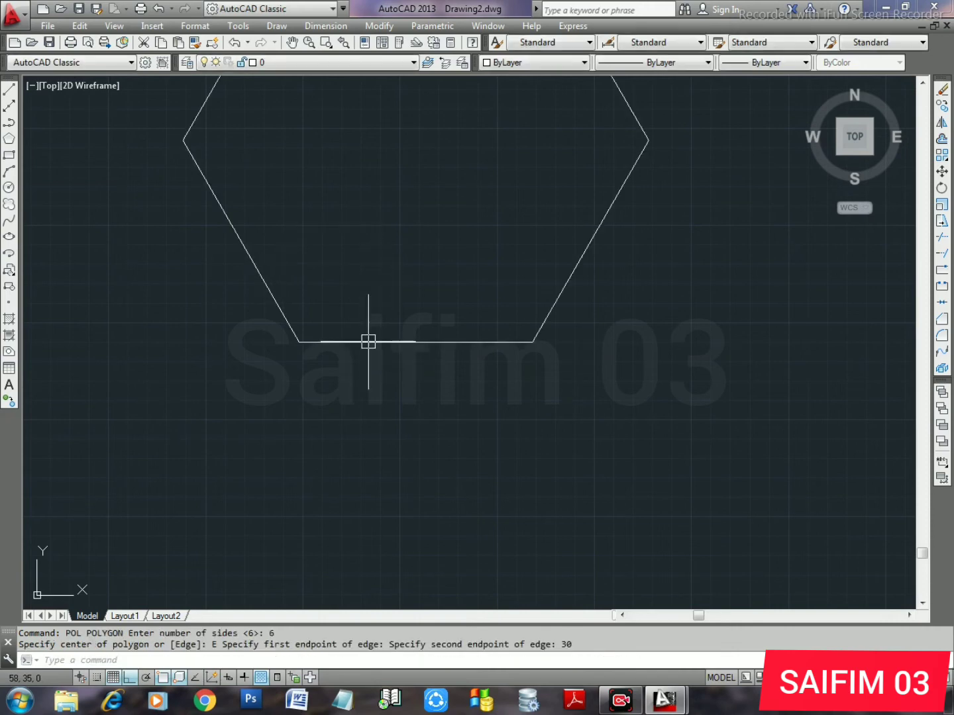
- Add a linear dimension to the hexagon's bottom edge, placing the dimension line below the shape
mouse_move(418, 405)
middle_mouse_down()
mouse_move(384, 478)
mouse_move(387, 505)
middle_mouse_up()
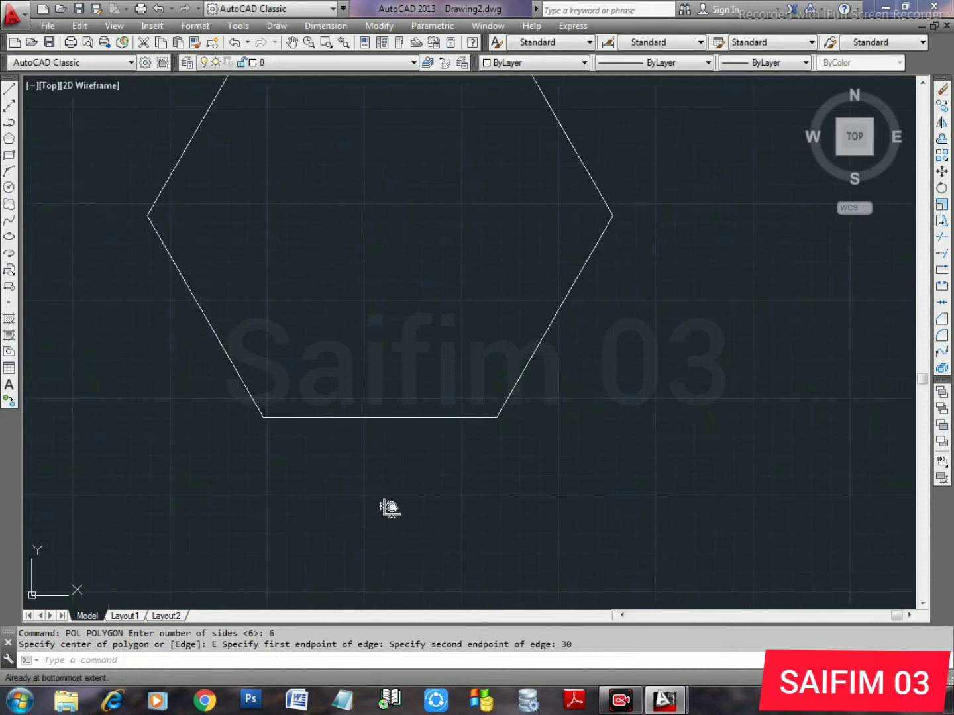
type("z")
key("Return")
type("e")
key("Return")
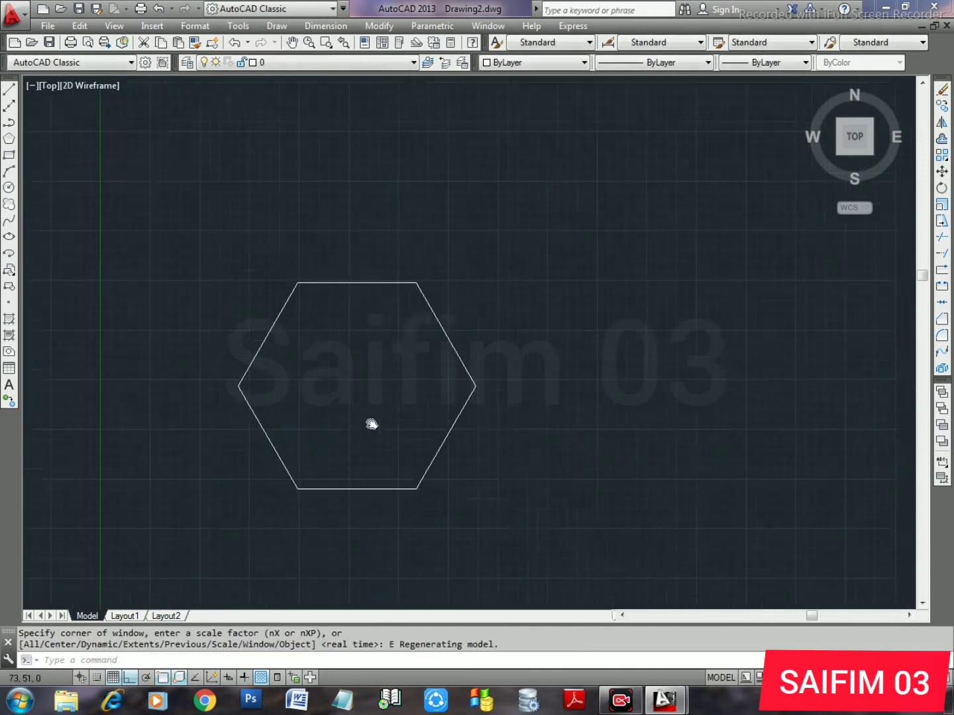
type("dli")
key("Return")
key("Return")
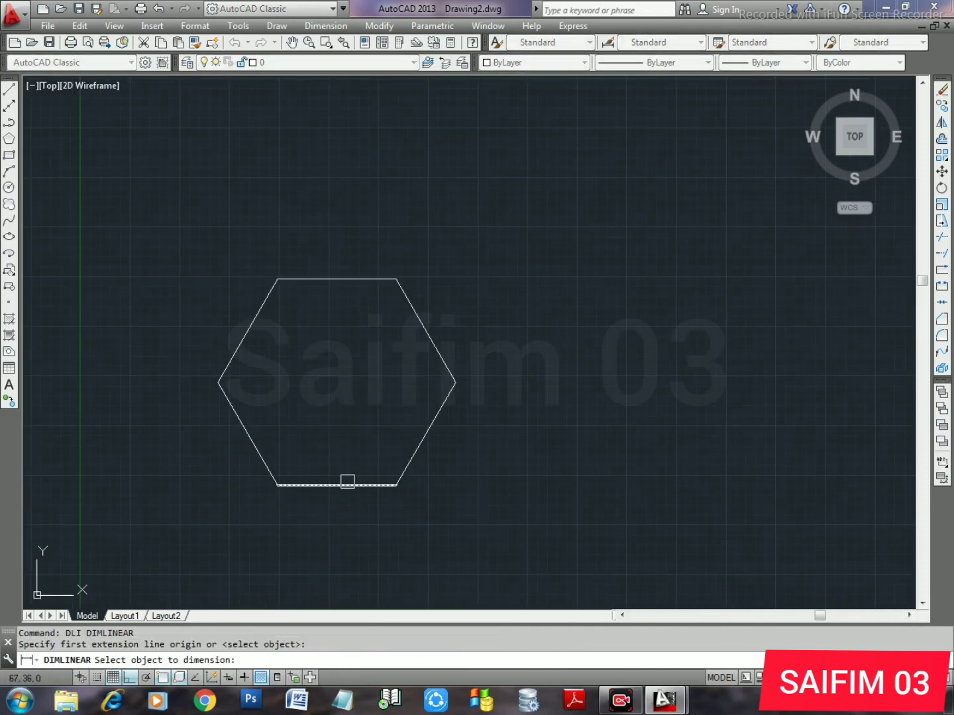
left_click(345, 486)
left_click(357, 512)
- Add a linear dimension to the hexagon's top edge, placing the dimension line above the shape
key("Return")
key("Return")
left_click(354, 279)
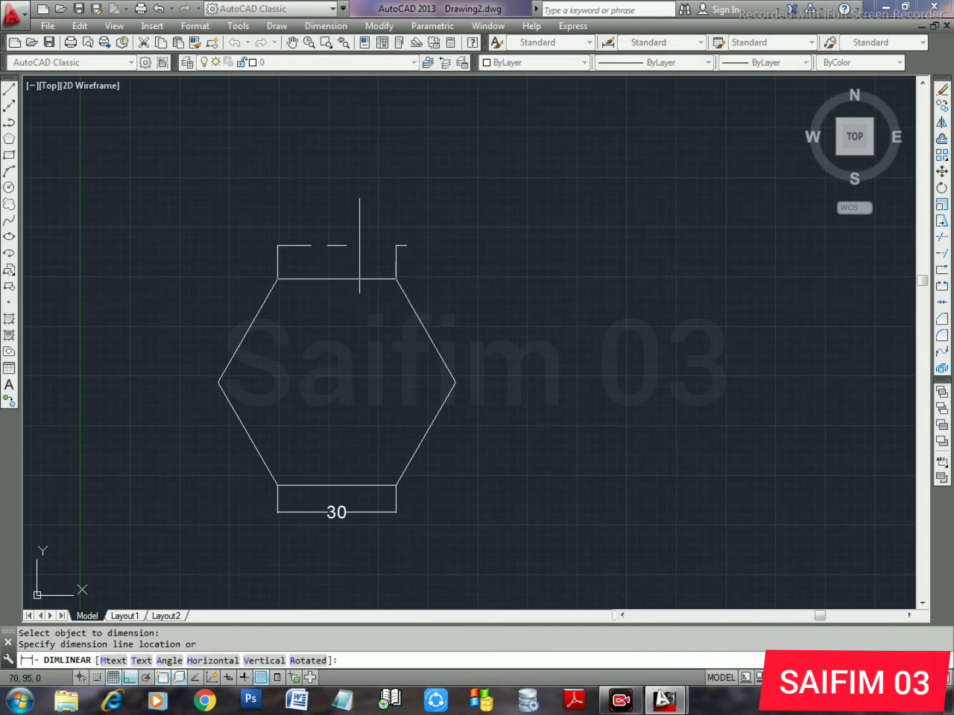
left_click(358, 244)
key("Escape")
middle_click_drag(604, 343, 558, 326)
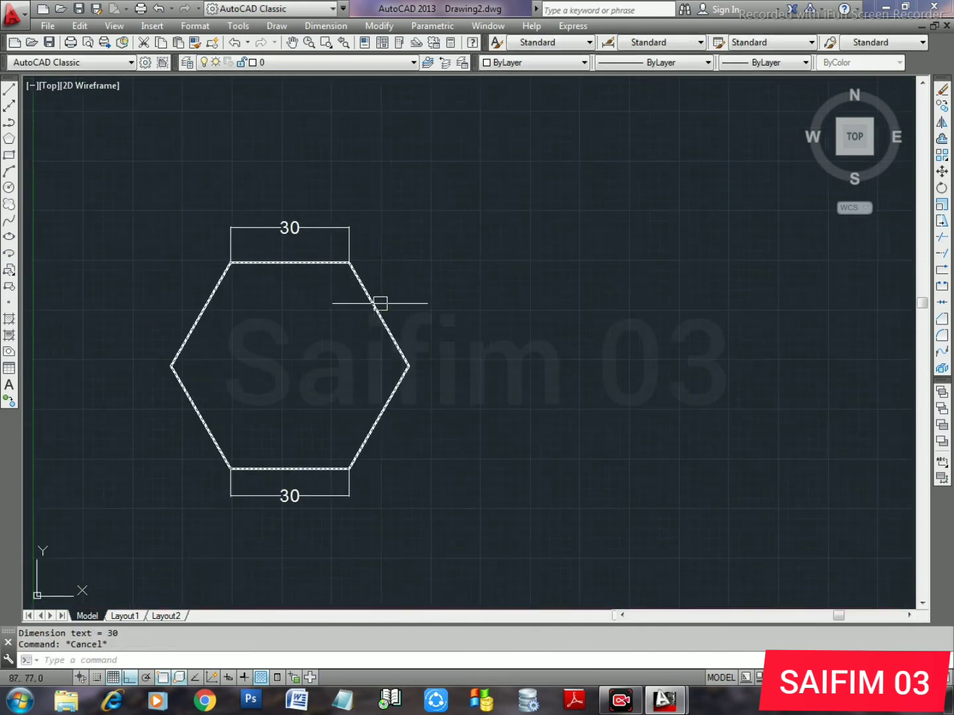
- Draw a diagonal construction line from the hexagon's upper-right corner to its lower-left corner
key("Escape")
type("l")
key("Return")
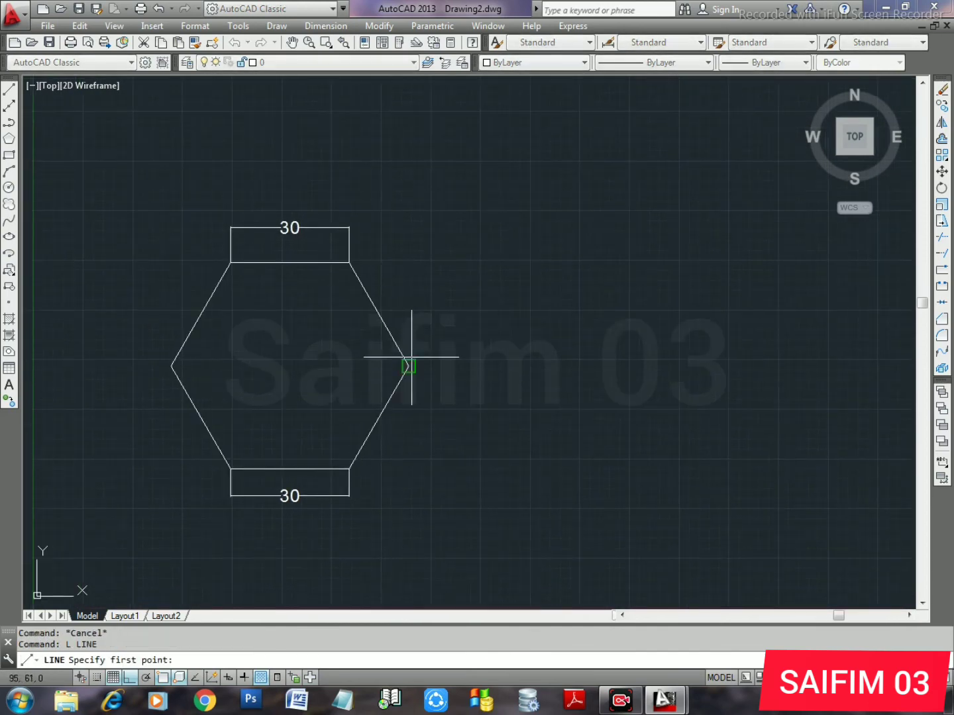
left_click(349, 263)
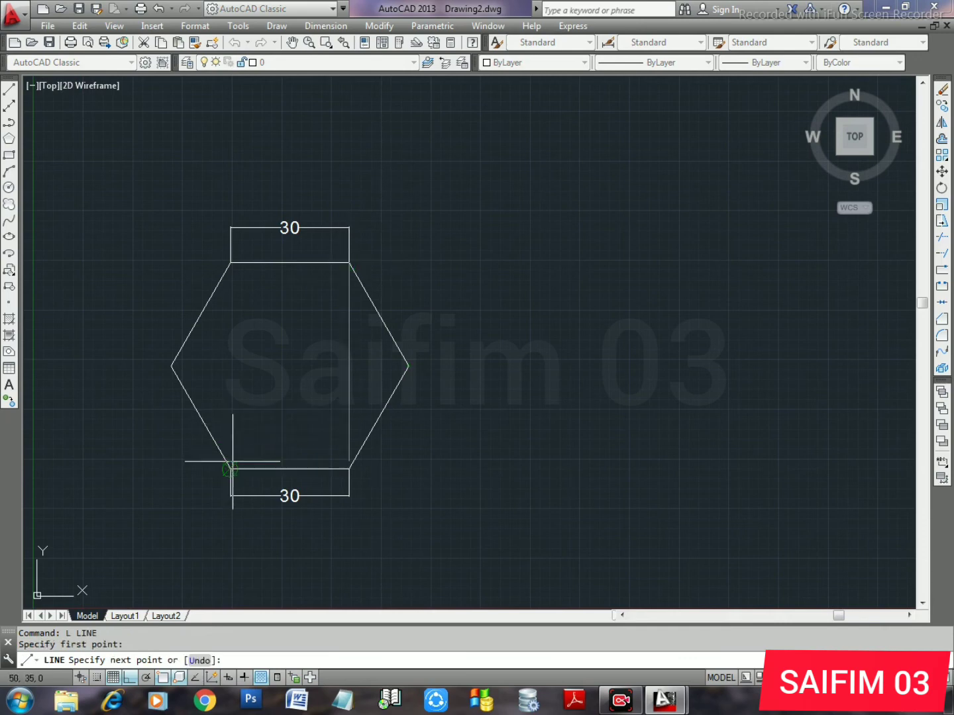
left_click(231, 468)
key("Escape")
key("Escape")
- Draw a circle inside the hexagon centred on the diagonal's midpoint, and erase the diagonal construction line
type("c")
key("Return")
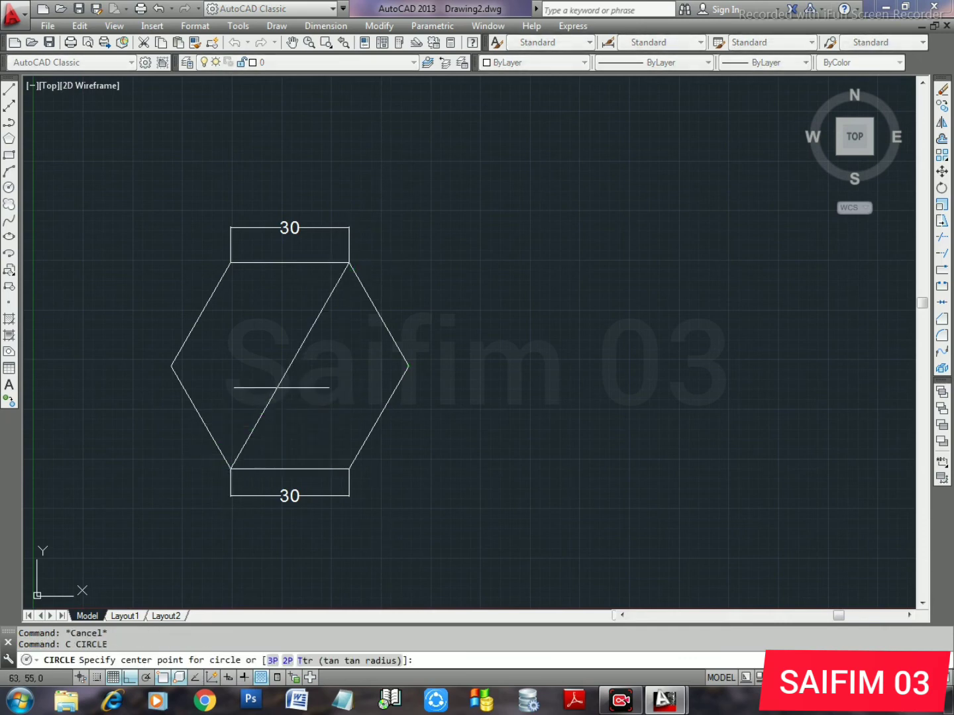
left_click(290, 366)
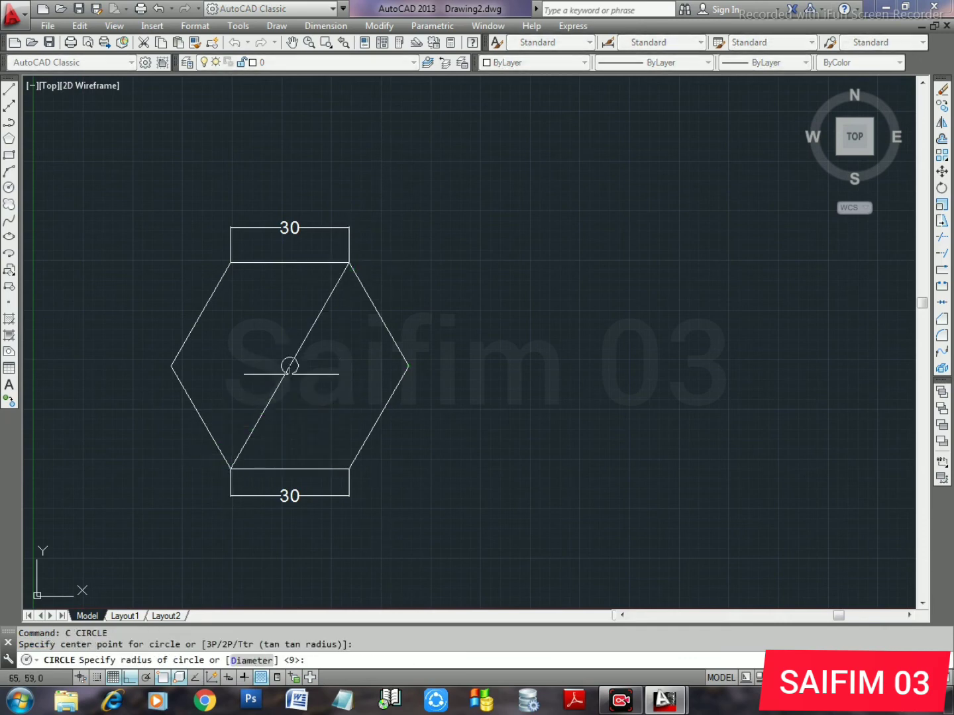
left_click(320, 408)
key("Escape")
left_click(289, 366)
key("Delete")
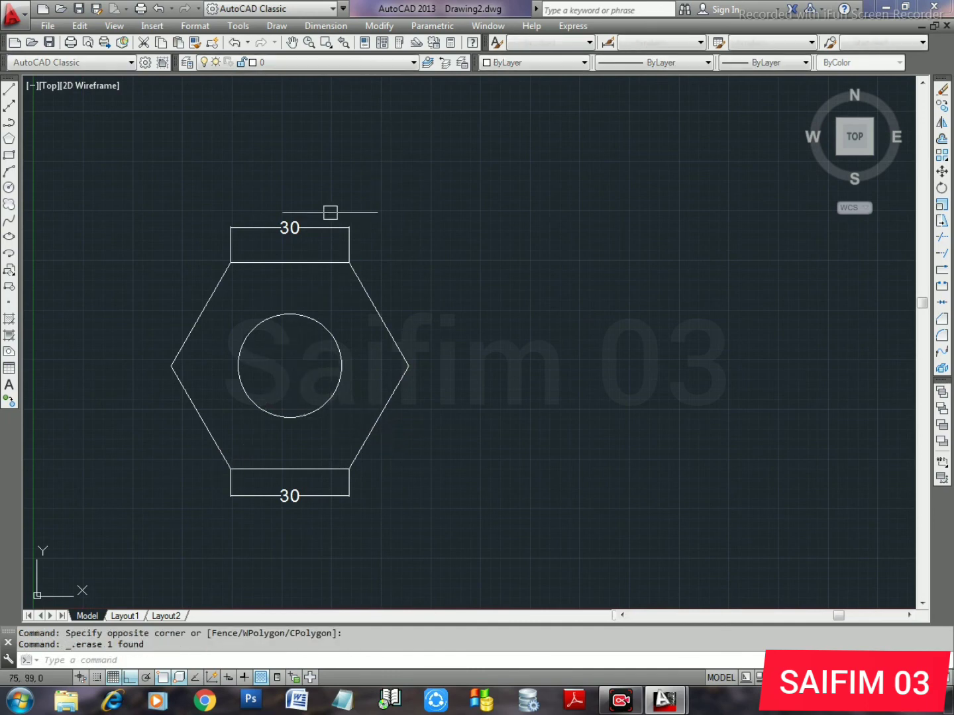
- Erase the linear dimensions above and below the hexagon
left_click(290, 240)
key("Delete")
left_click(293, 469)
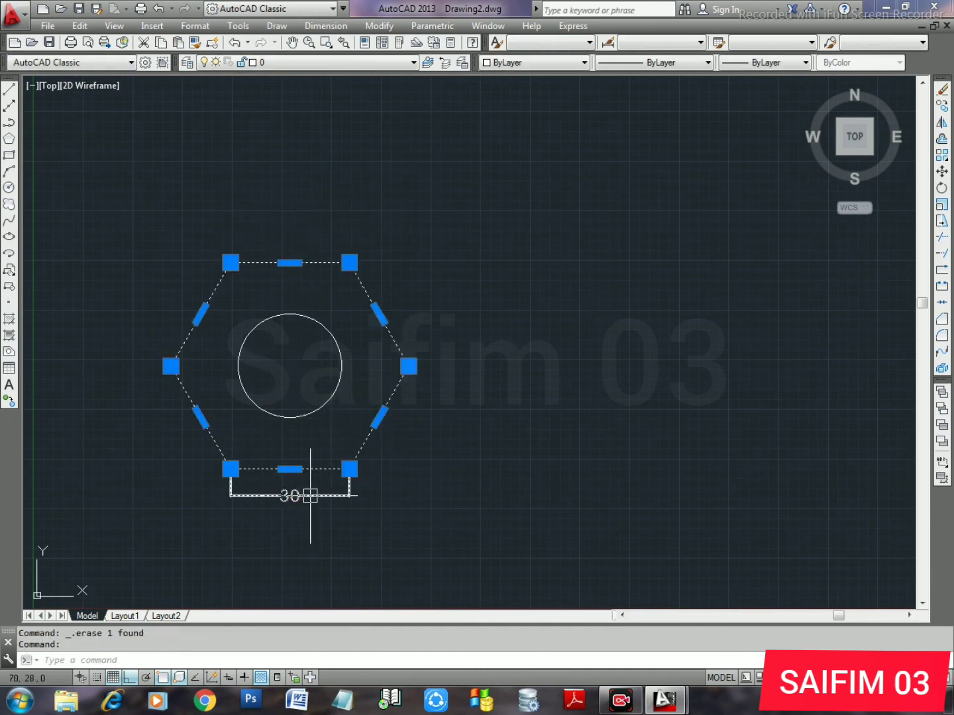
key("Escape")
left_click(290, 495)
key("Delete")
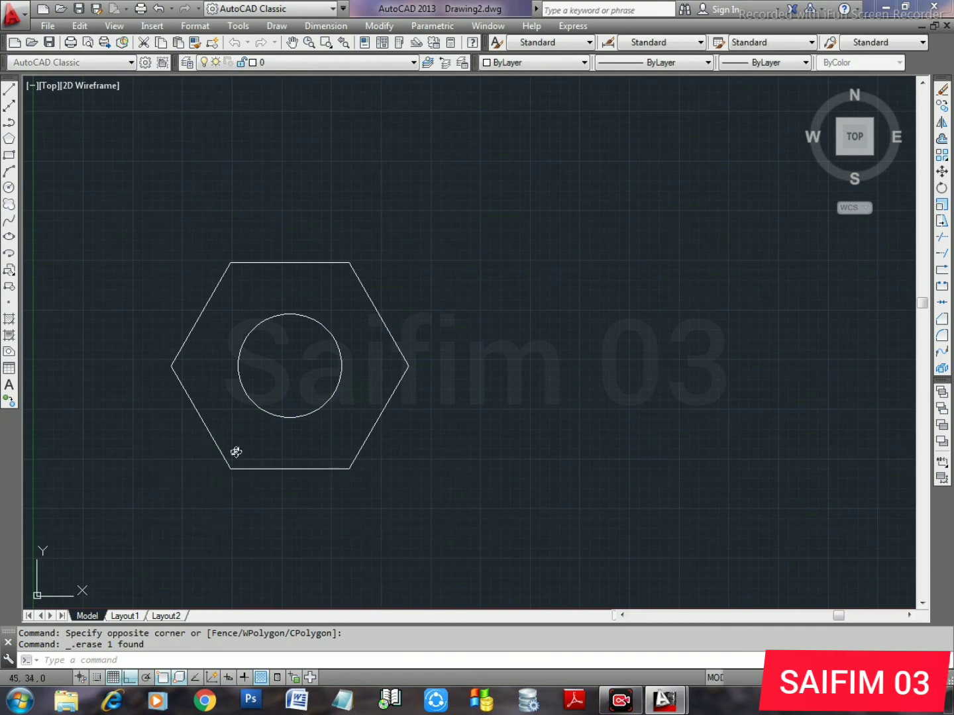
- Orbit to a 3D view and extrude the hexagon about 19 units downward to form the bolt head
middle_click_drag(236, 452, 300, 237, "shift")
left_click(400, 343)
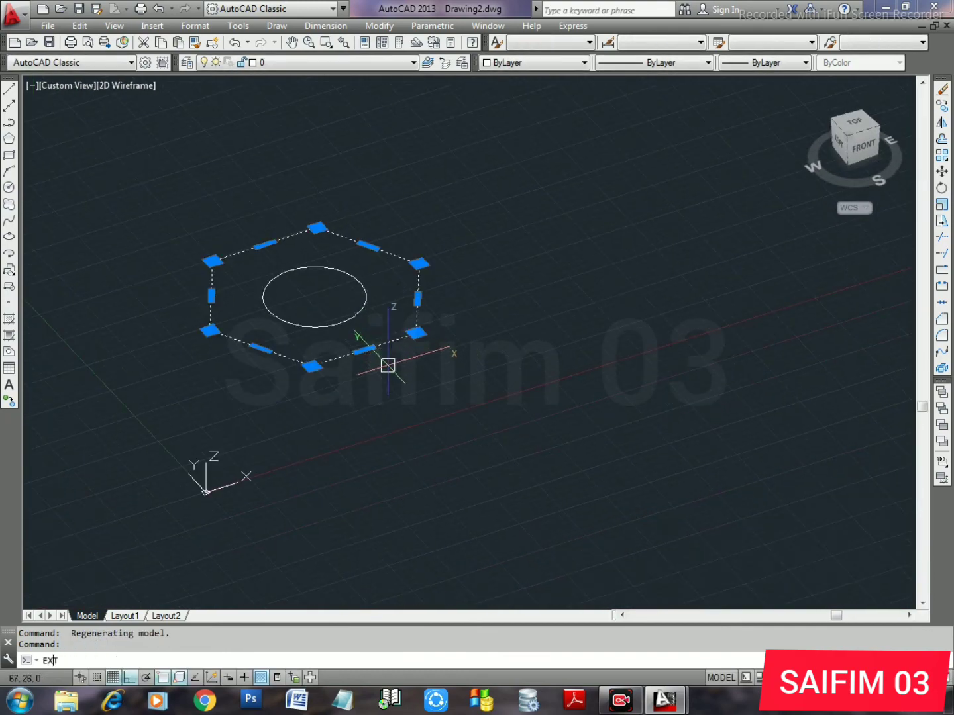
key("Return")
left_click(498, 362)
- Extrude the circle upward into a tall cylinder to form the bolt's shank
key("Return")
left_click(357, 312)
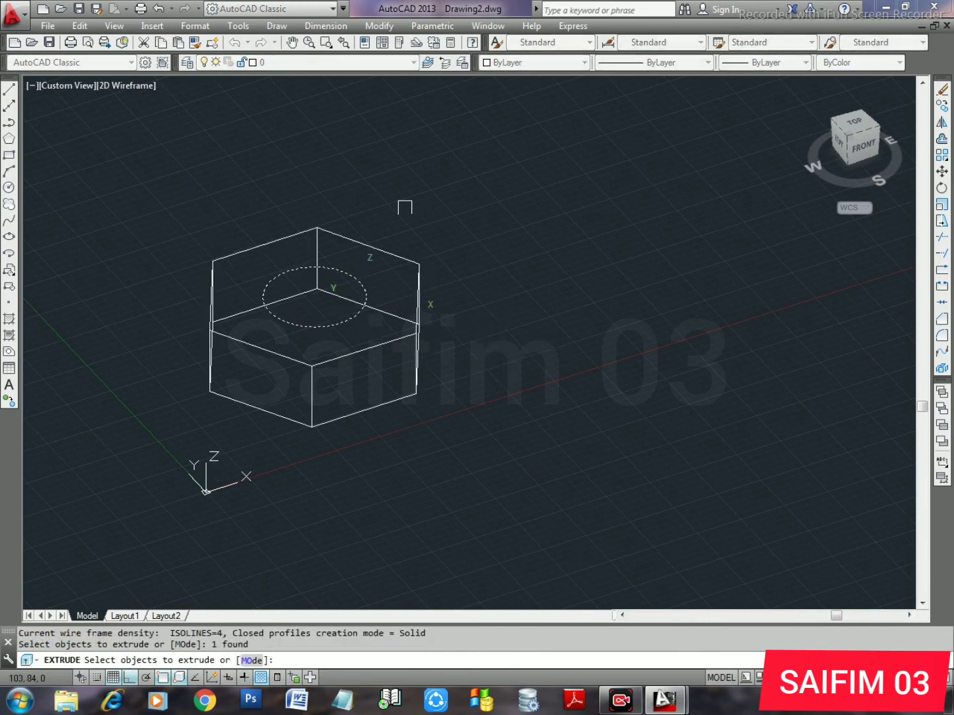
key("Return")
middle_click_drag(405, 172, 389, 371)
left_click(370, 167)
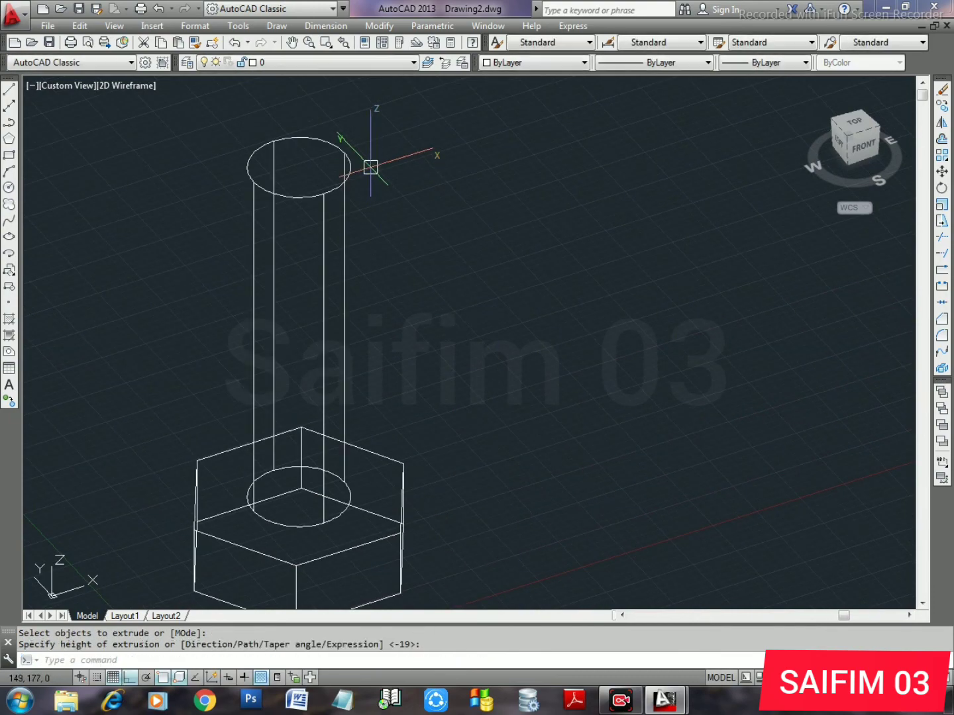
- Set the visual style of the 3D view to Realistic
key("Escape")
key("Escape")
type("sha")
key("Return")
type("r")
key("Return")
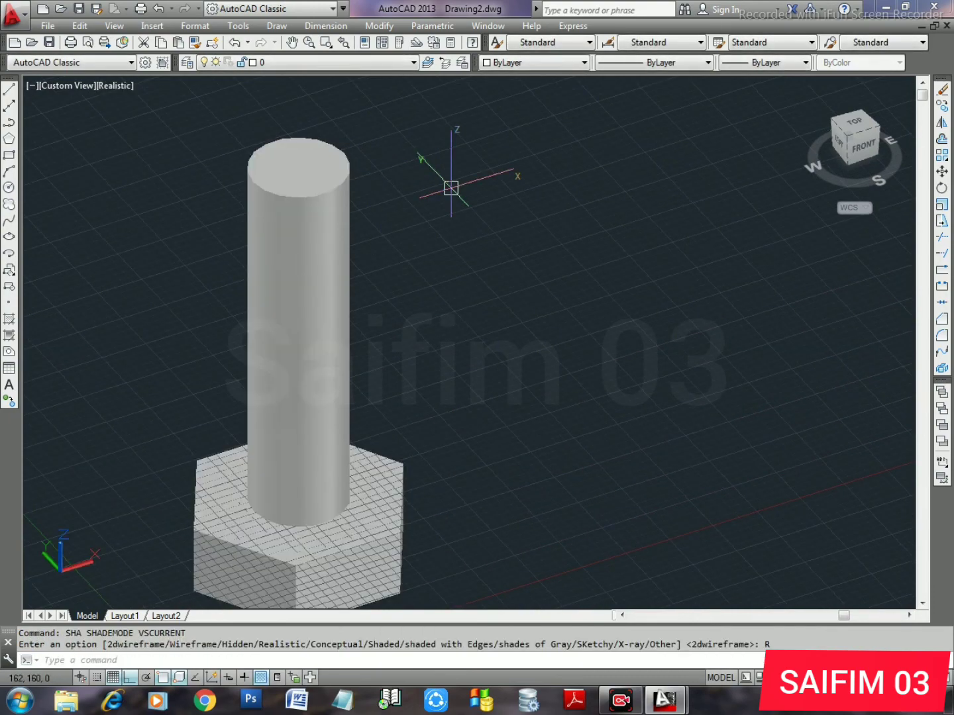
- Move the hexagonal head and cylindrical shank together upward along the Z axis
middle_click_drag(492, 228, 485, 245)
left_click(442, 523)
left_click(346, 371)
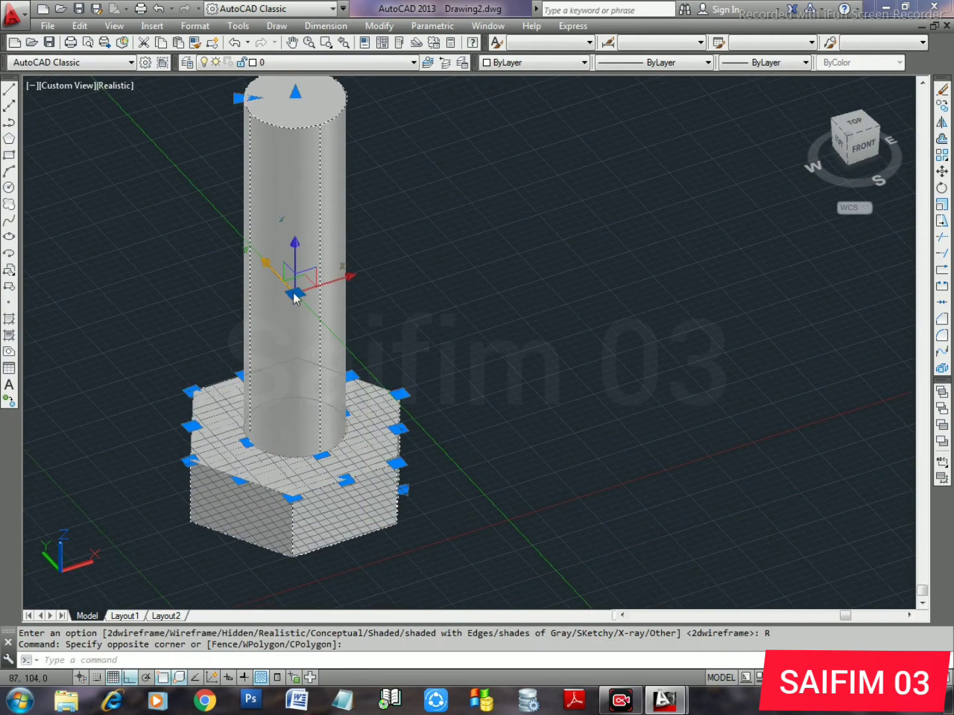
left_click(296, 265)
left_click(309, 210)
key("Escape")
middle_click_drag(384, 400, 367, 536)
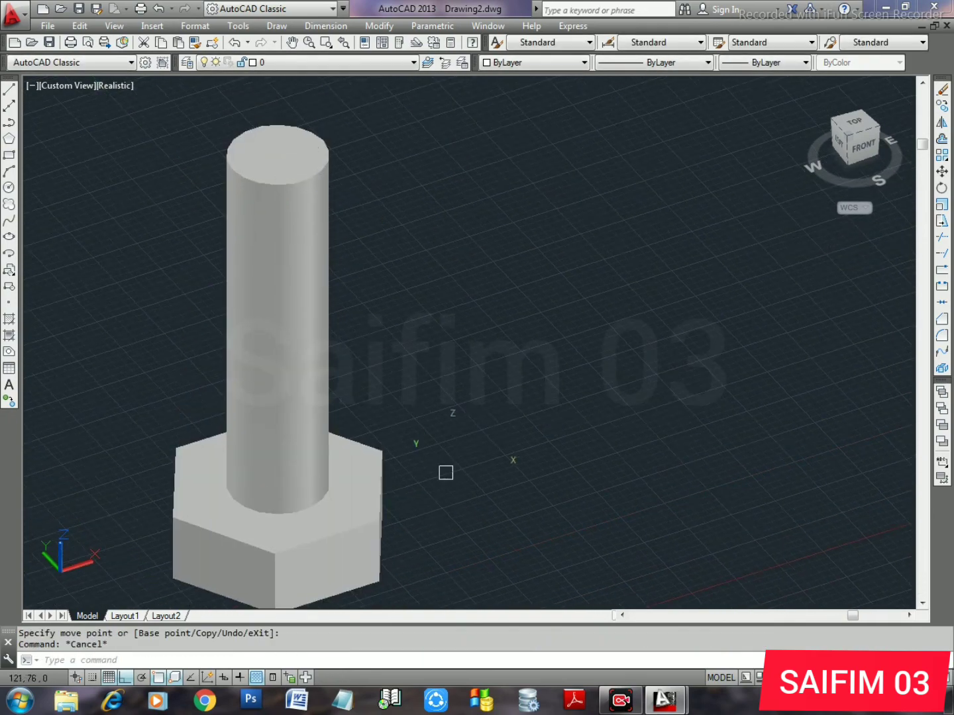
- Try yellow on the bolt's head and shank, and set the colour of both solids to red
left_click(445, 472)
left_click(226, 206)
left_click(541, 64)
left_click(505, 113)
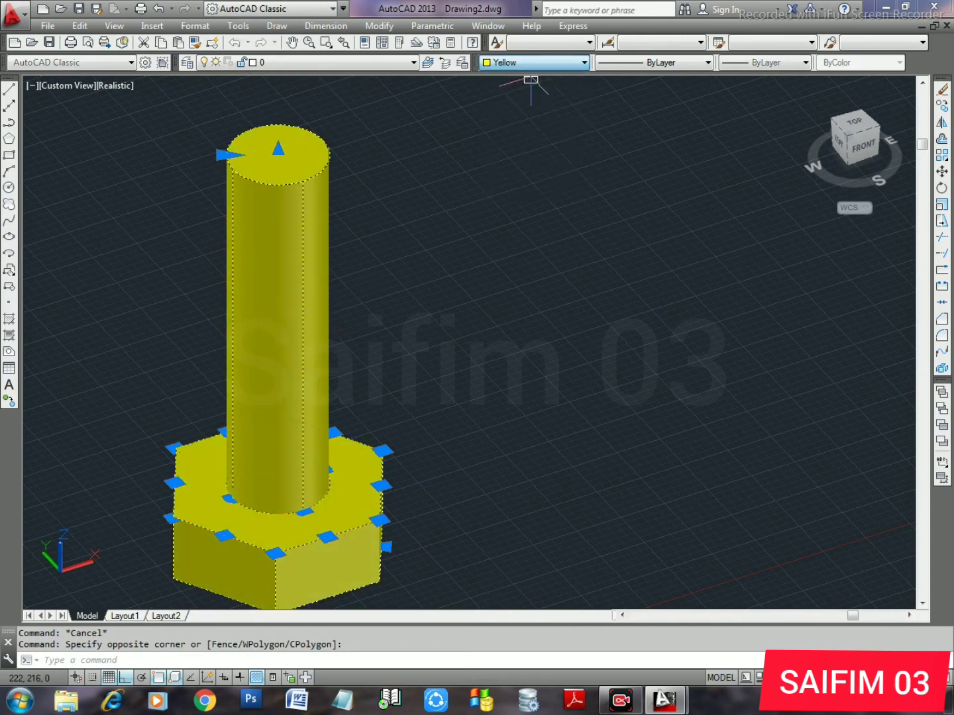
left_click(520, 63)
left_click(500, 102)
key("Escape")
- Rotate the head and shank together about the X axis with 3DROTATE so the bolt lies horizontally, and orbit to view it
middle_click_drag(375, 326, 390, 254)
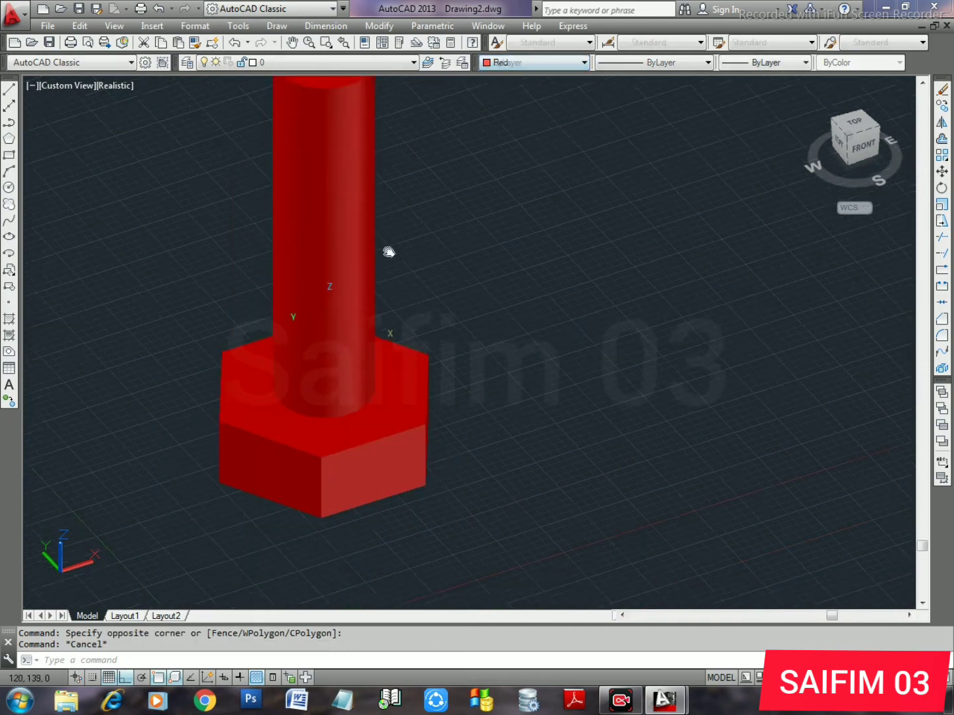
left_click(515, 534)
left_click(222, 361)
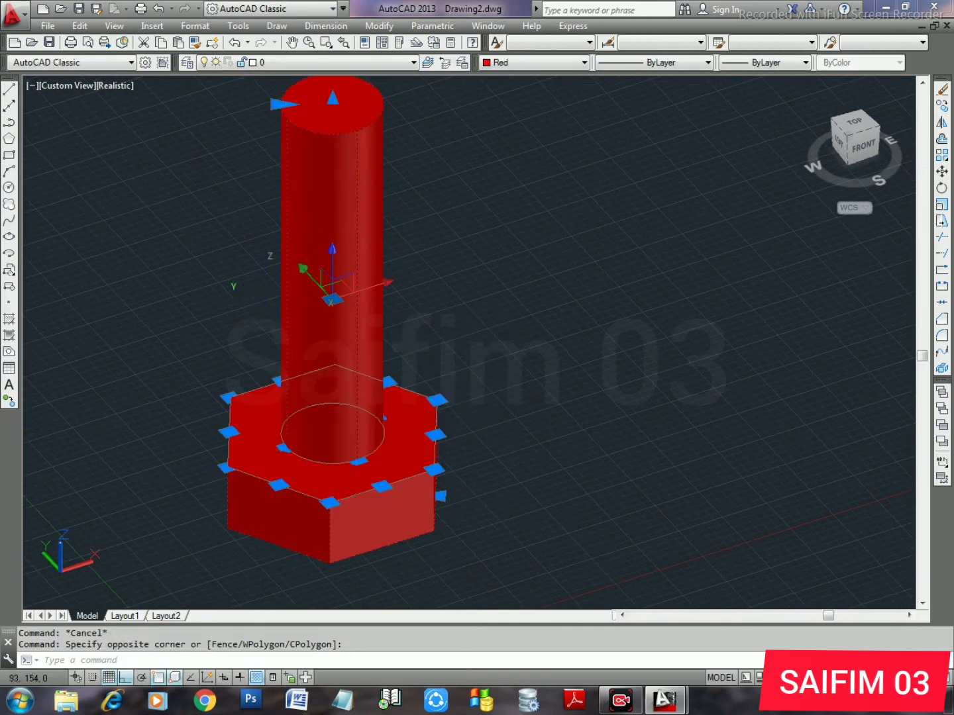
type("3r")
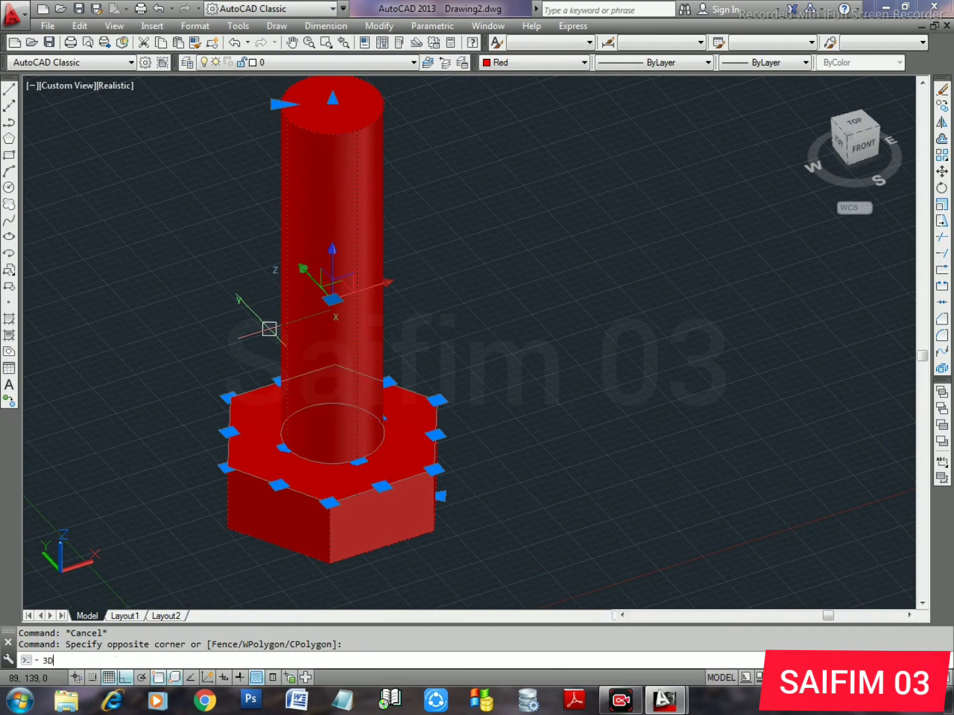
key("Return")
left_click(314, 273)
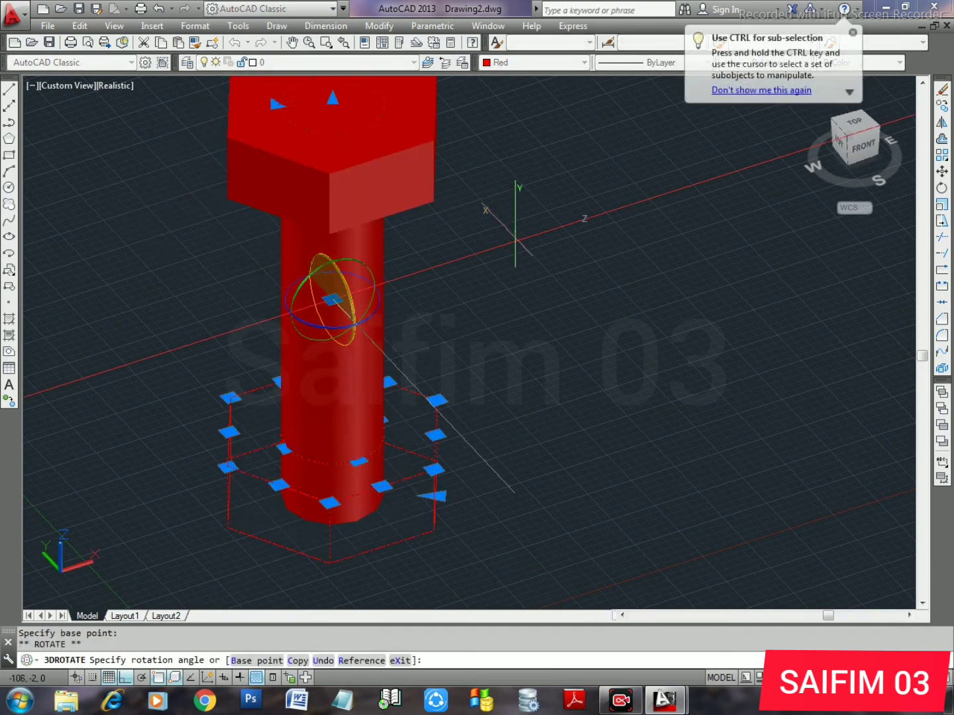
key("Escape")
middle_click_drag(247, 351, 285, 391, "shift")
middle_click_drag(380, 450, 386, 423)
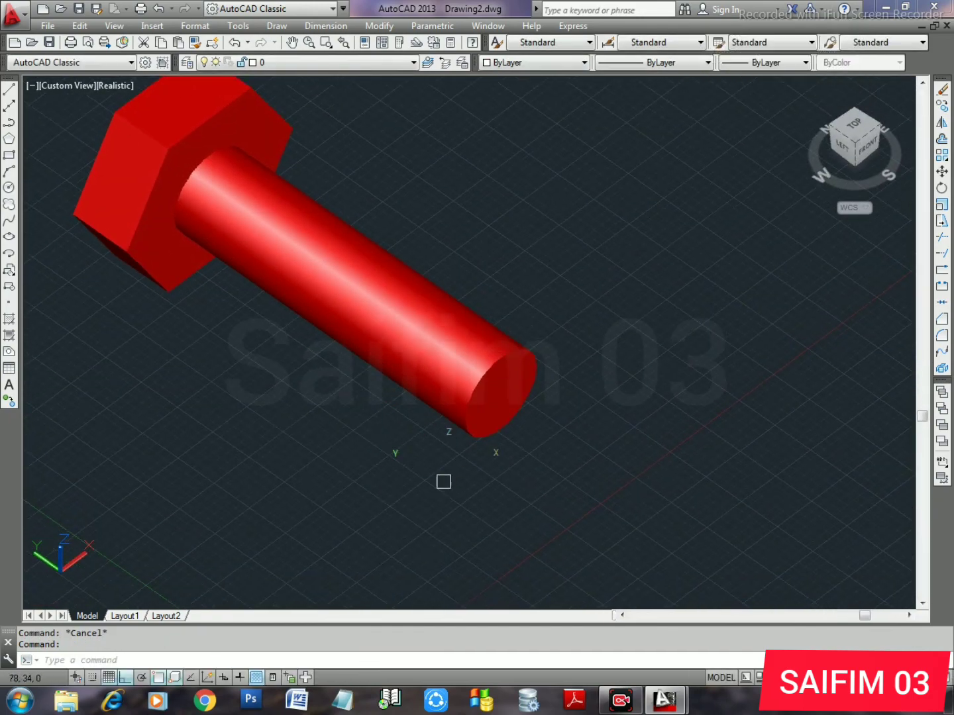